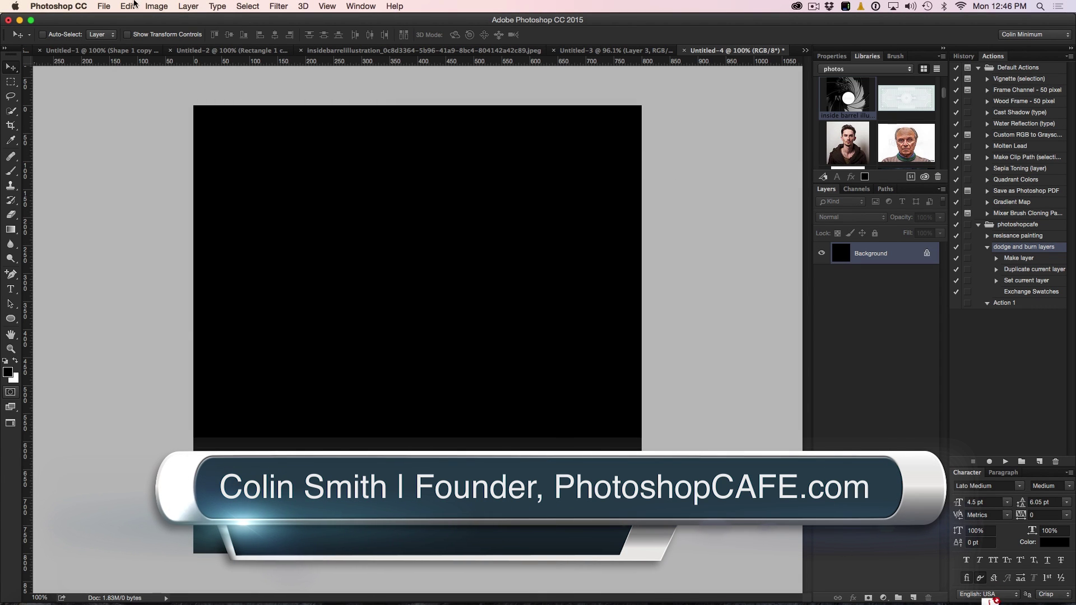
- Create a new 800 × 800 px, 72 ppi RGB document with a solid black (#000000) background
click(104, 6)
click(113, 18)
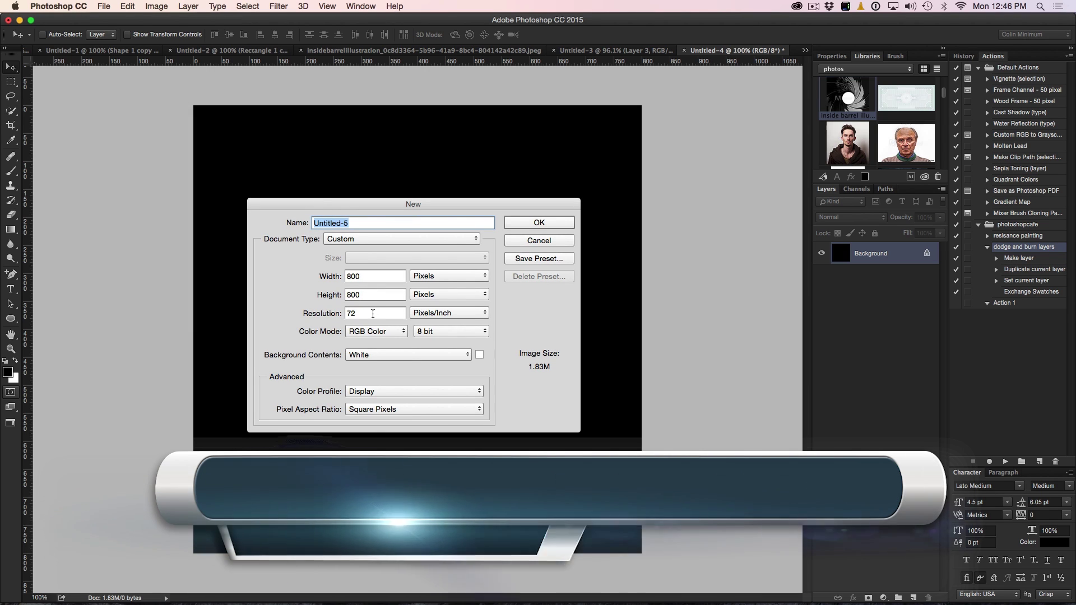
click(359, 355)
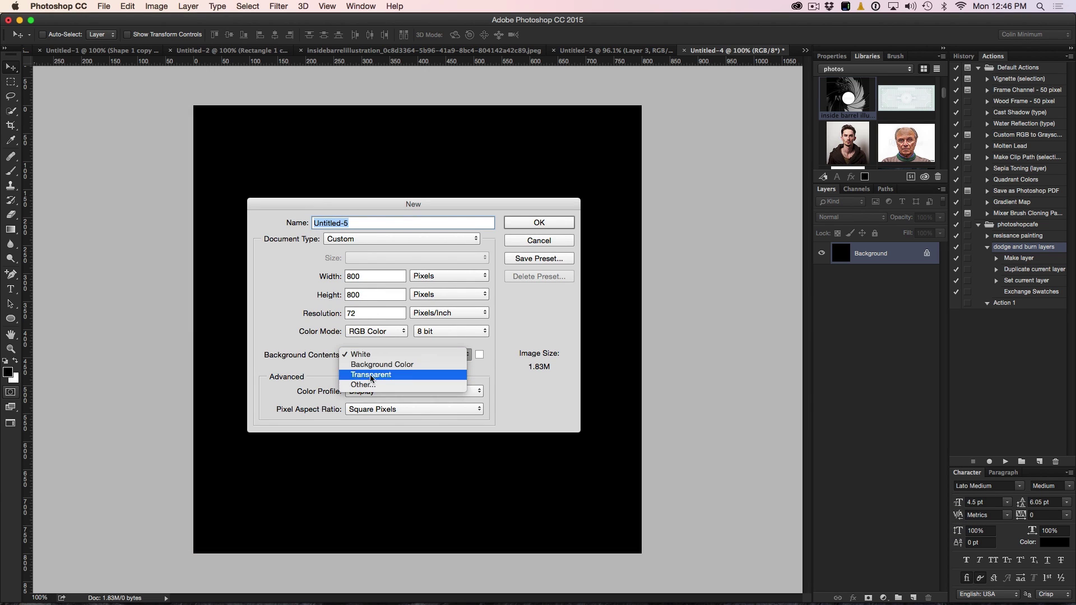
click(375, 365)
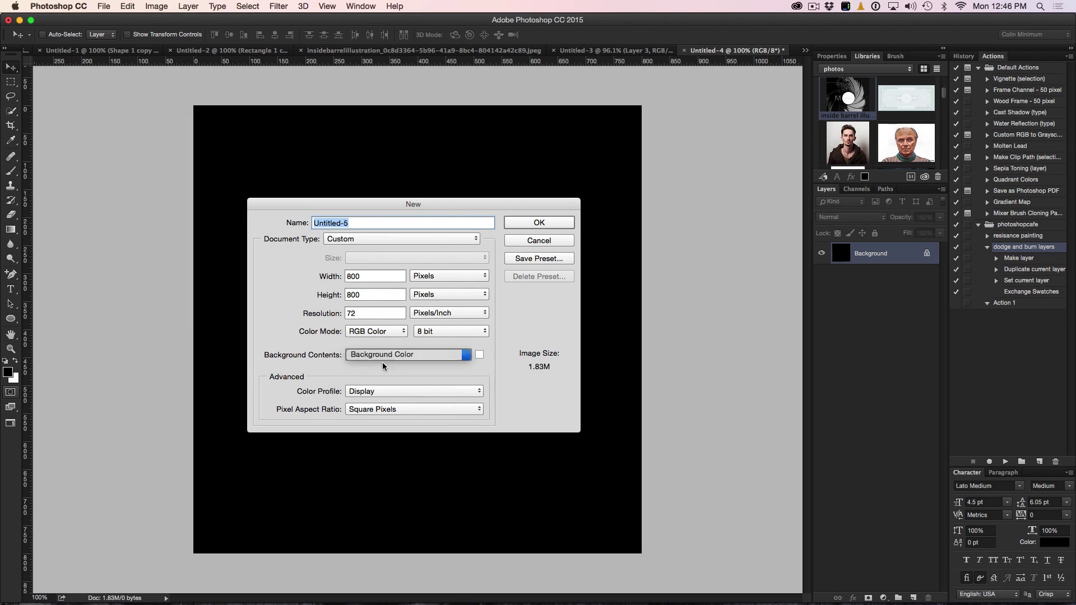
click(479, 355)
drag(330, 267, 269, 294)
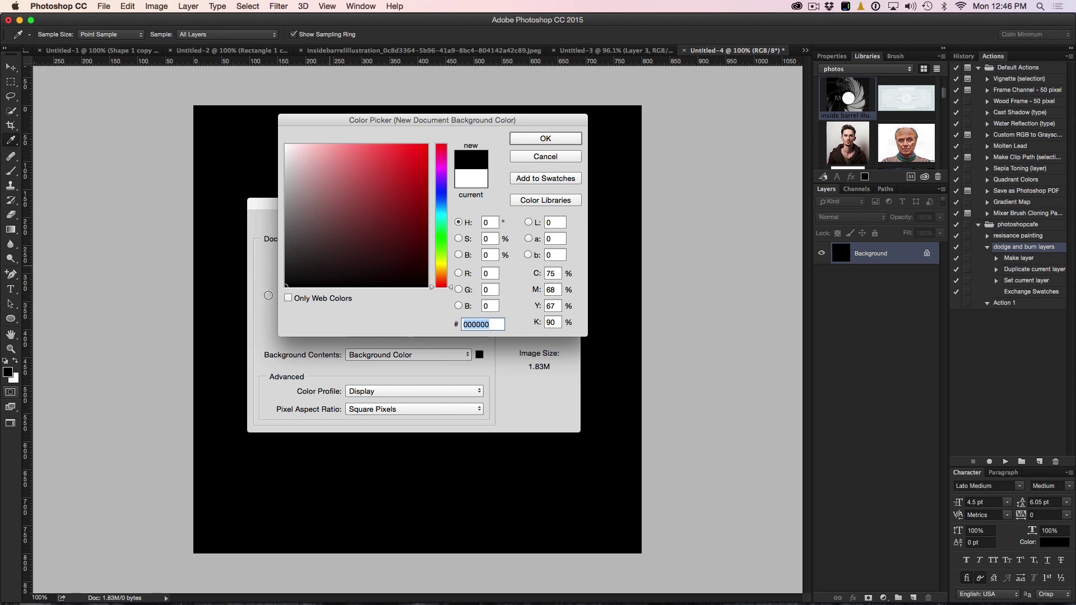
click(532, 141)
click(544, 221)
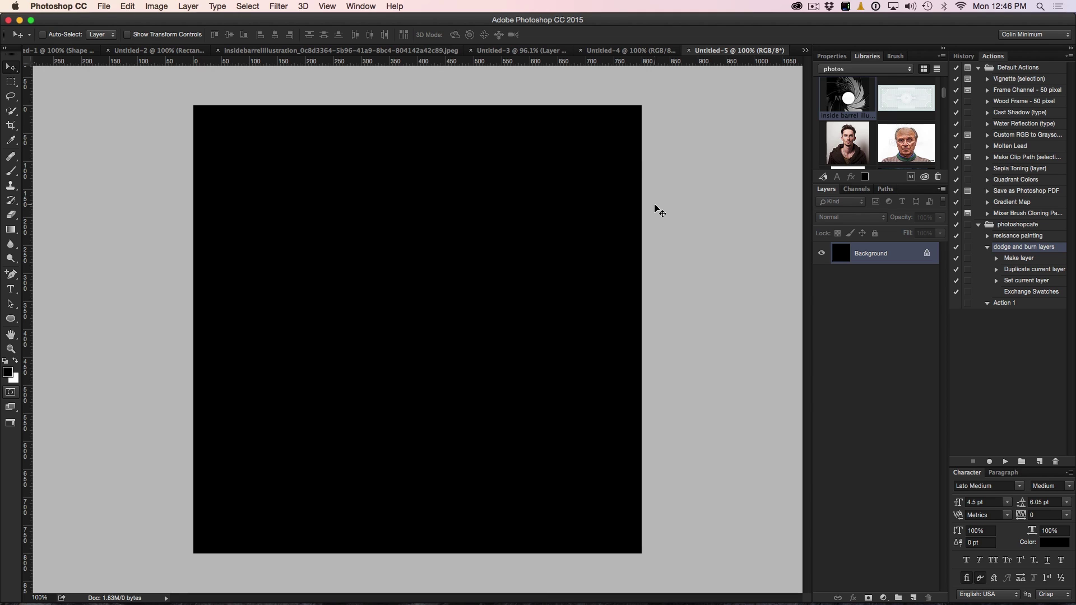
- Return to Untitled-5 and add an empty Layer 1 above the black Background
click(644, 51)
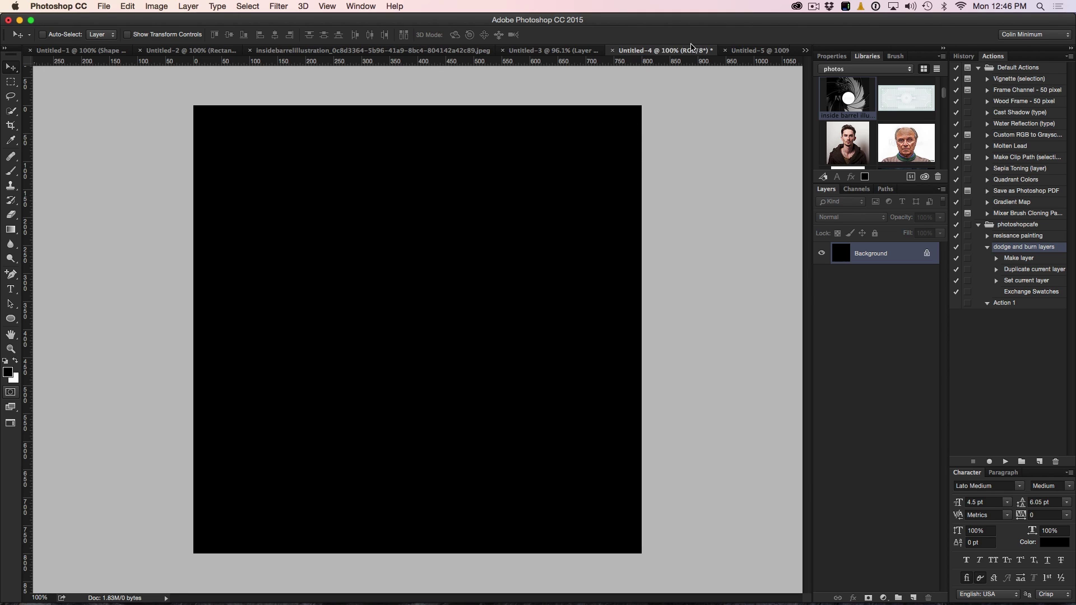
click(751, 50)
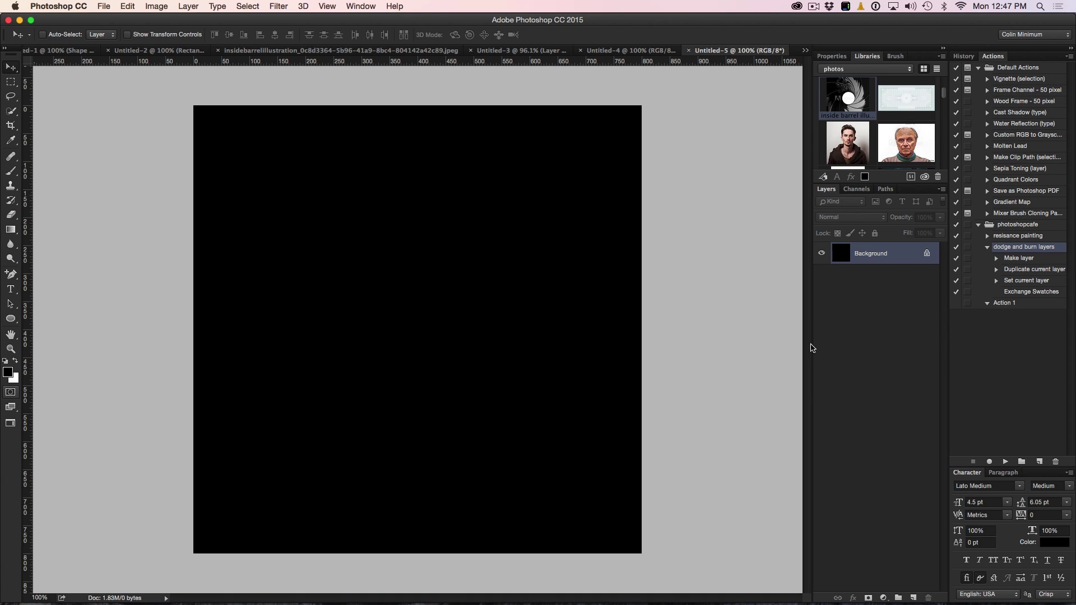
click(914, 599)
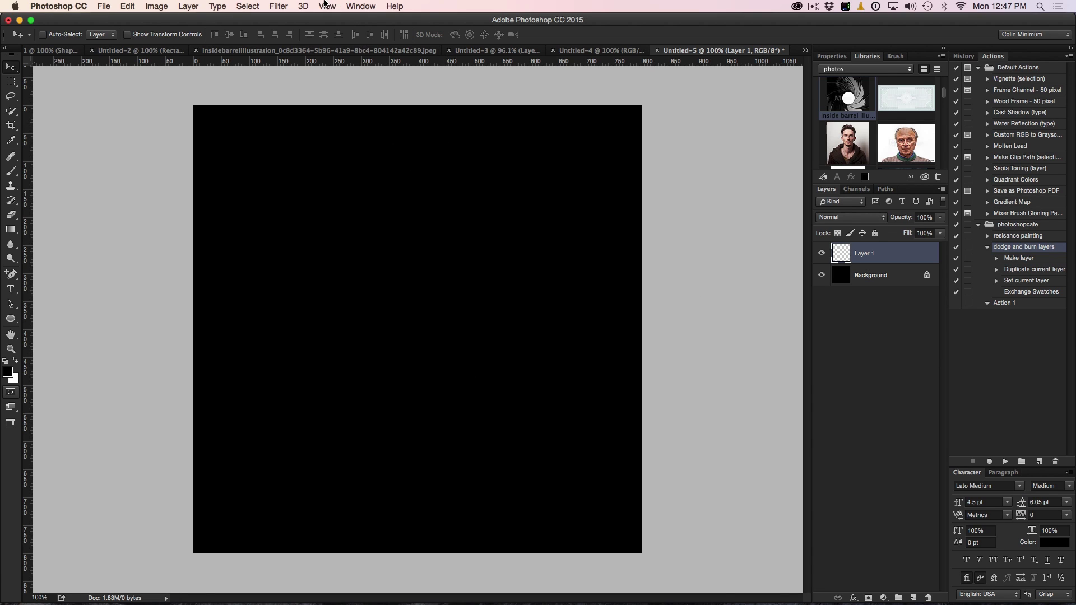
click(327, 5)
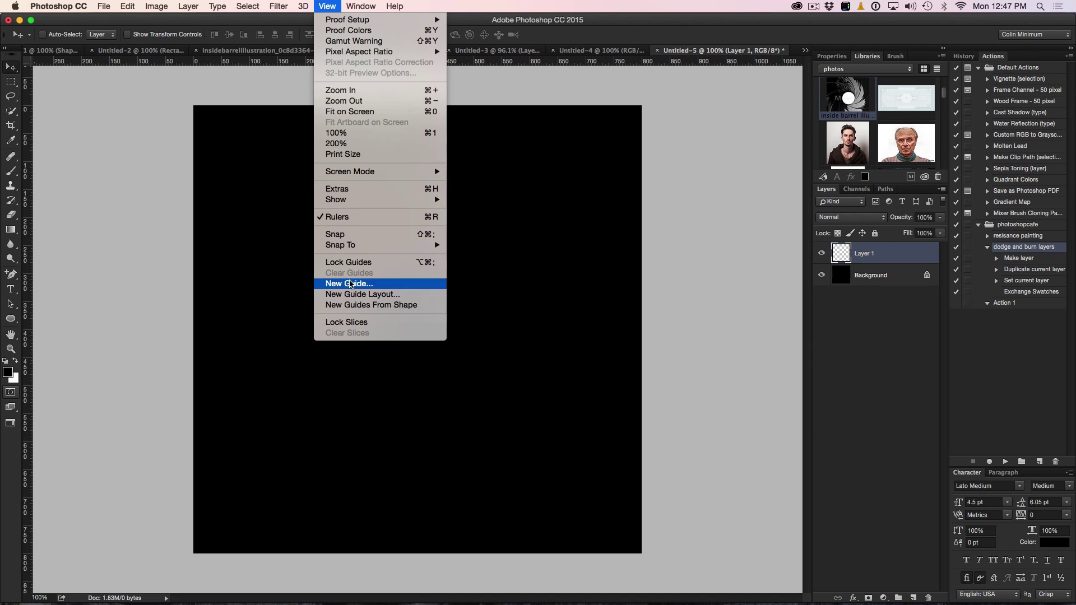
- Add a centred 2-column, 2-row guide layout that quarters the canvas
click(351, 294)
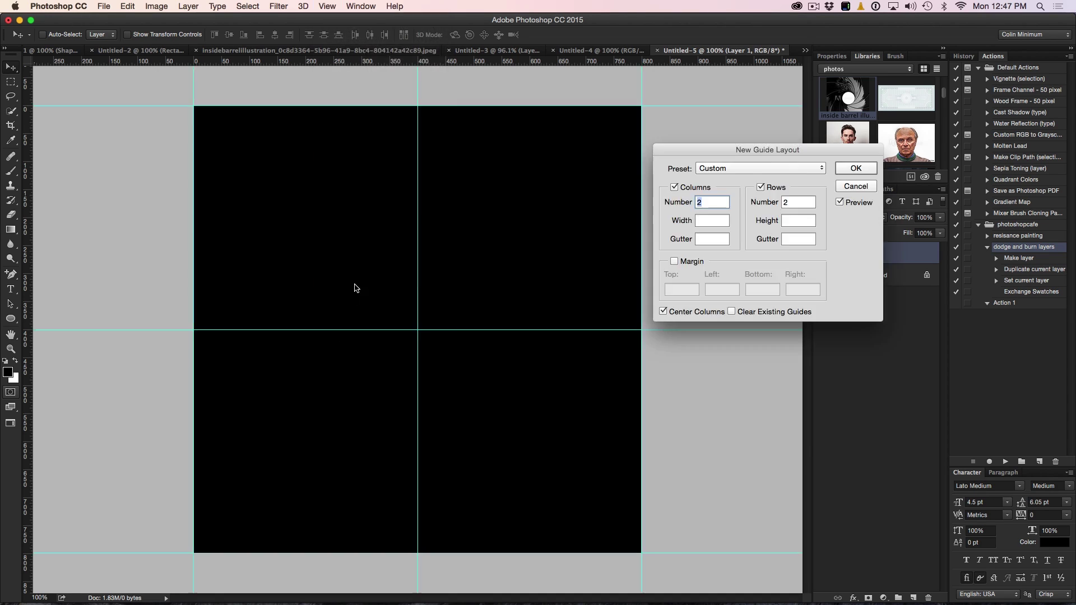
drag(718, 146, 716, 130)
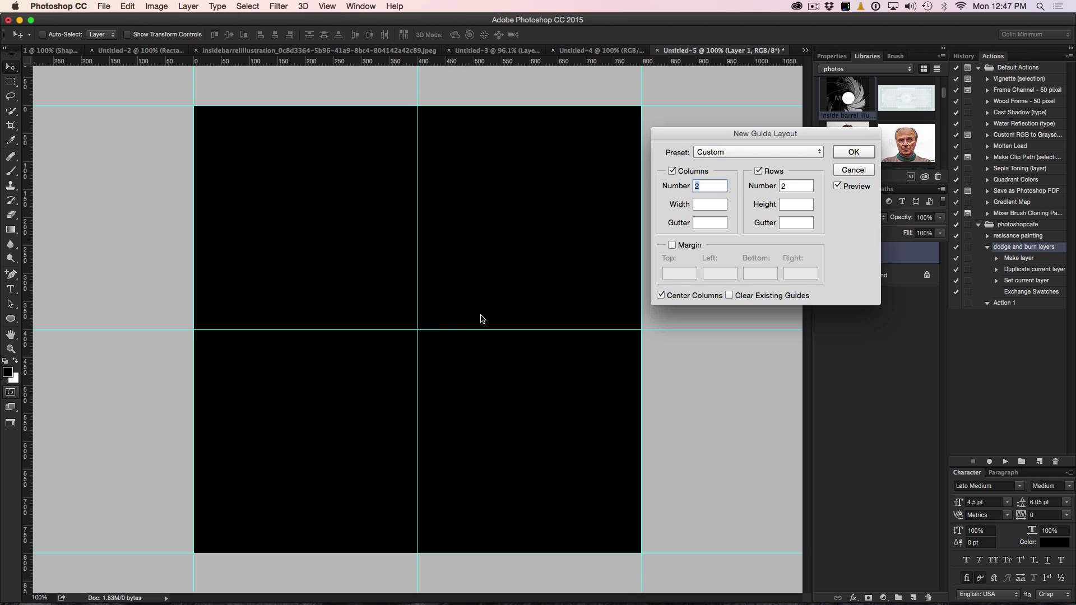
click(865, 153)
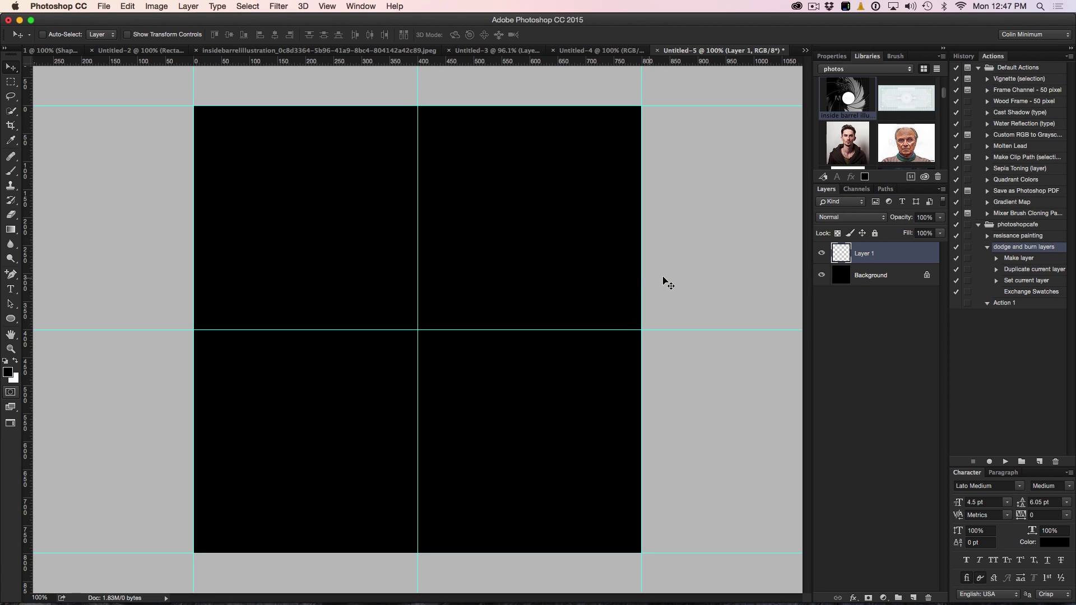
- Temporarily fill Layer 1 and check its transform bounds against the centre guides
key(alt+BackSpace)
key(super+t)
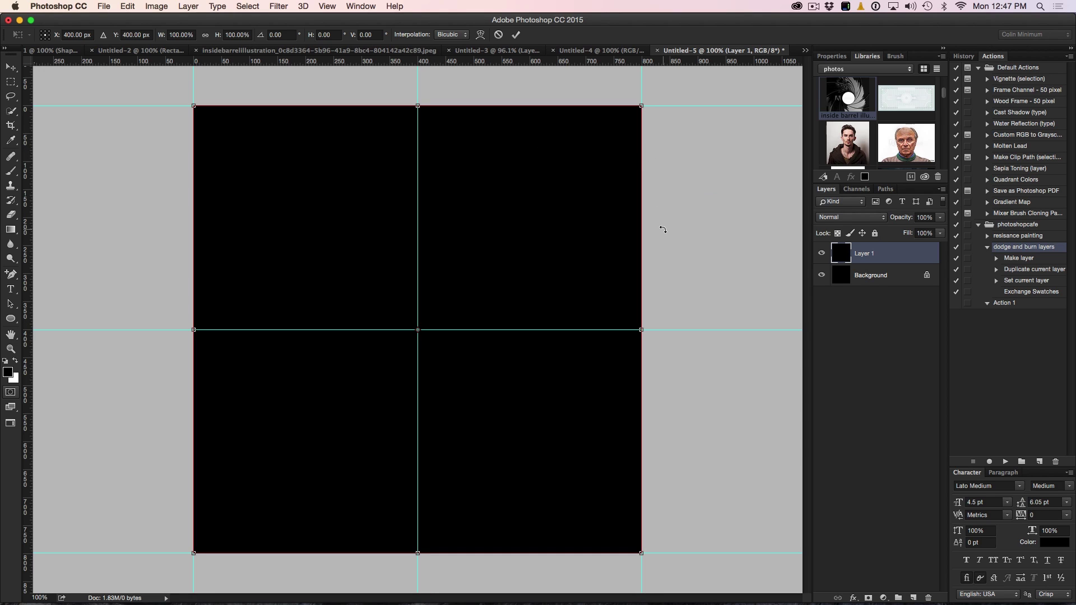
key(Return)
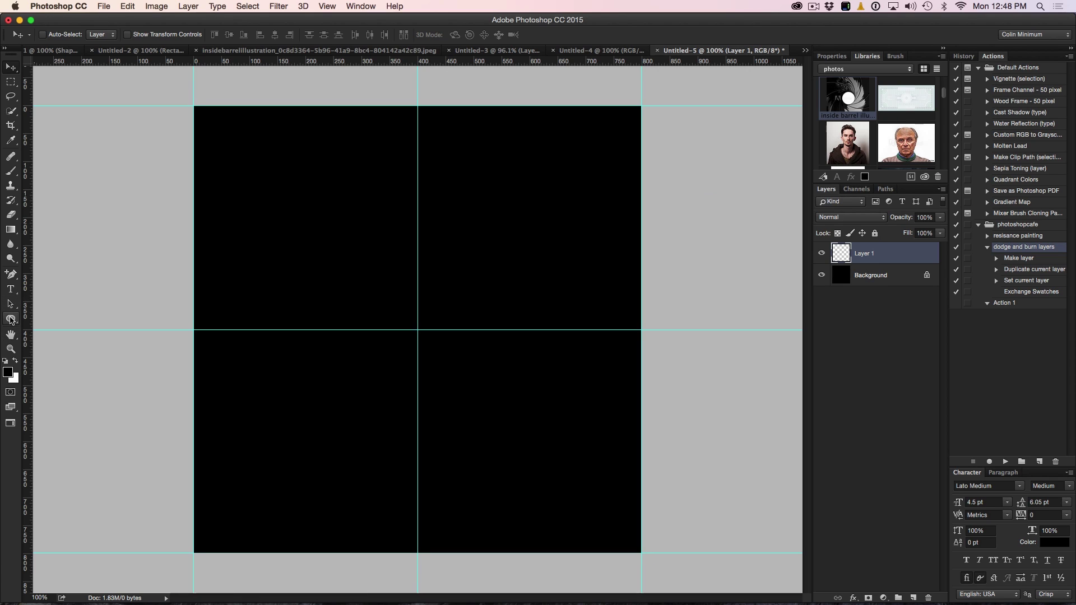
click(15, 319)
- Draw a tall white pixel rectangle, about 54 px wide, centred on the vertical guide
click(61, 315)
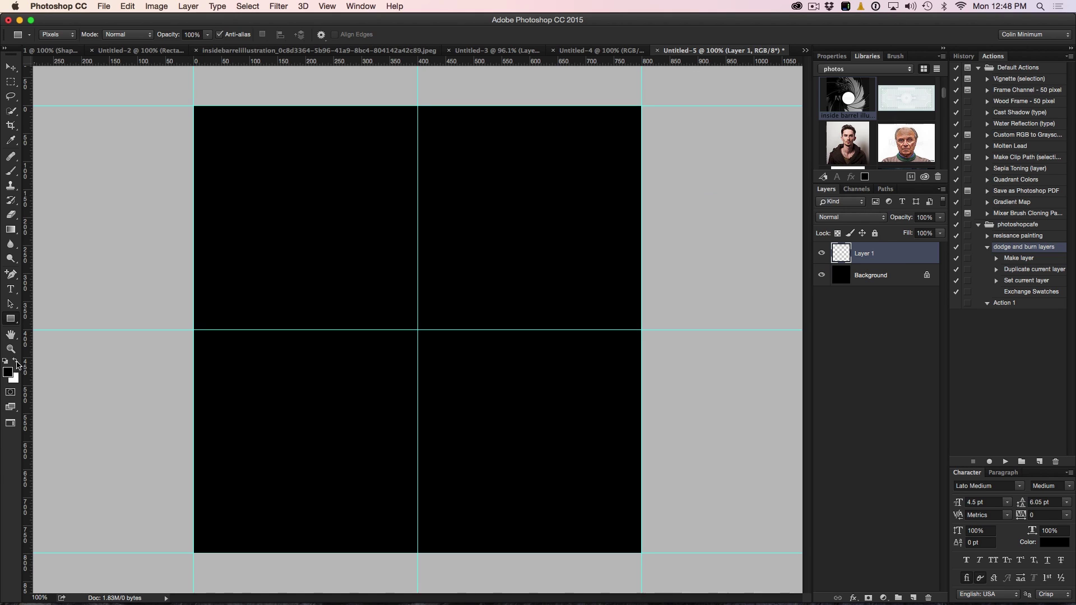
click(17, 361)
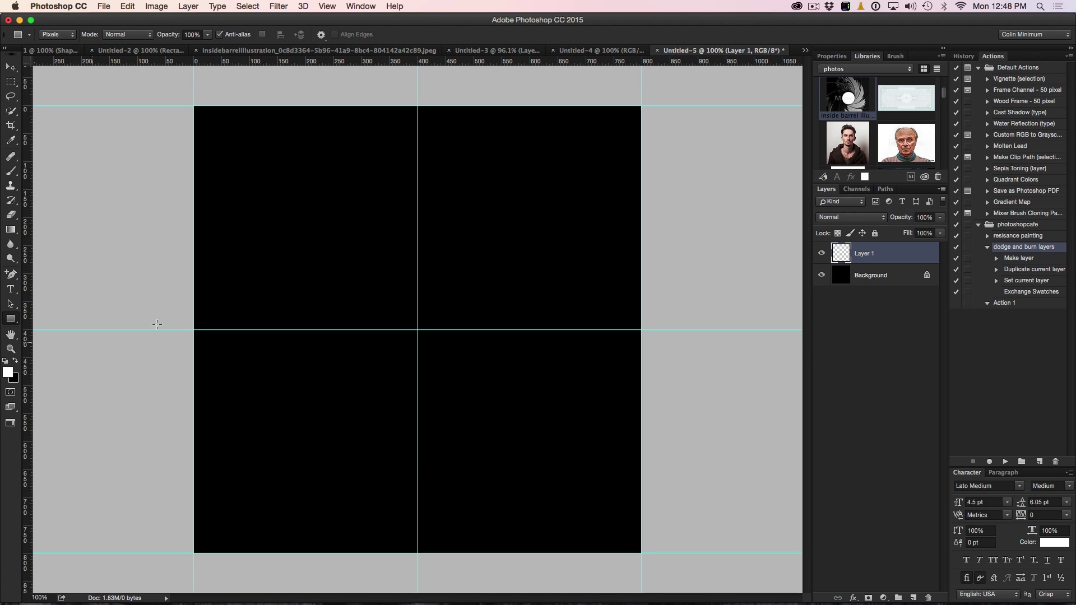
drag(406, 93, 432, 571)
key(space)
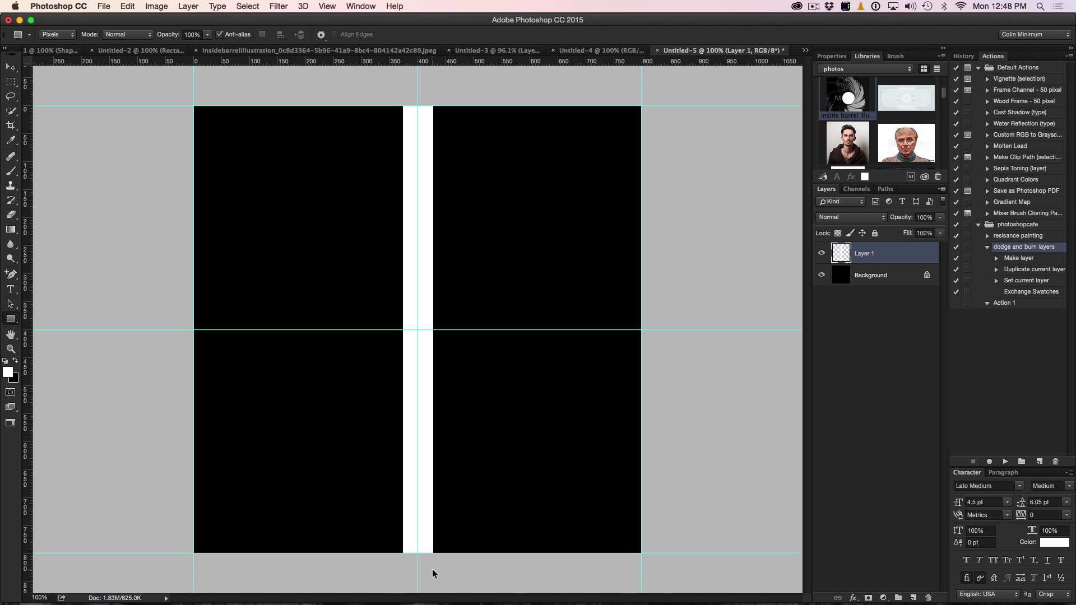
- Stretch the white bar upward past the top edge of the canvas
key(ctrl+t)
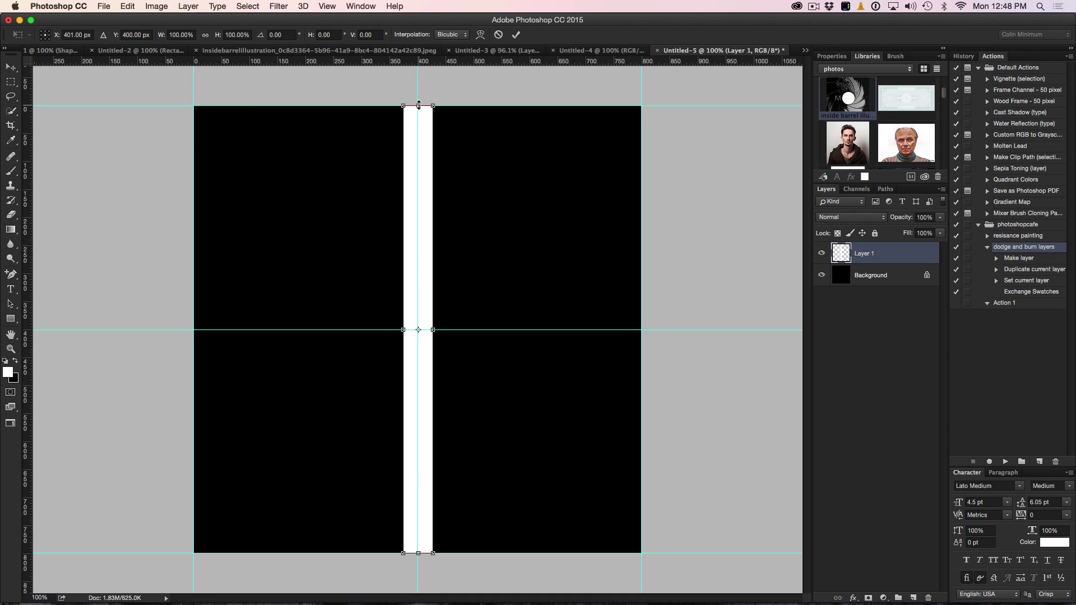
drag(419, 104, 419, 11)
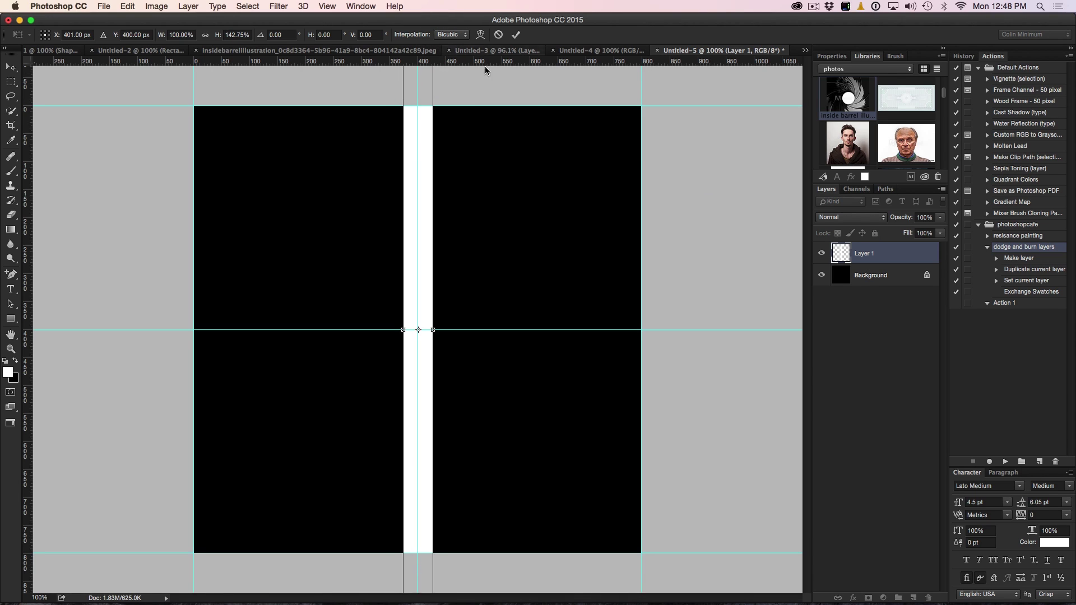
key(Return)
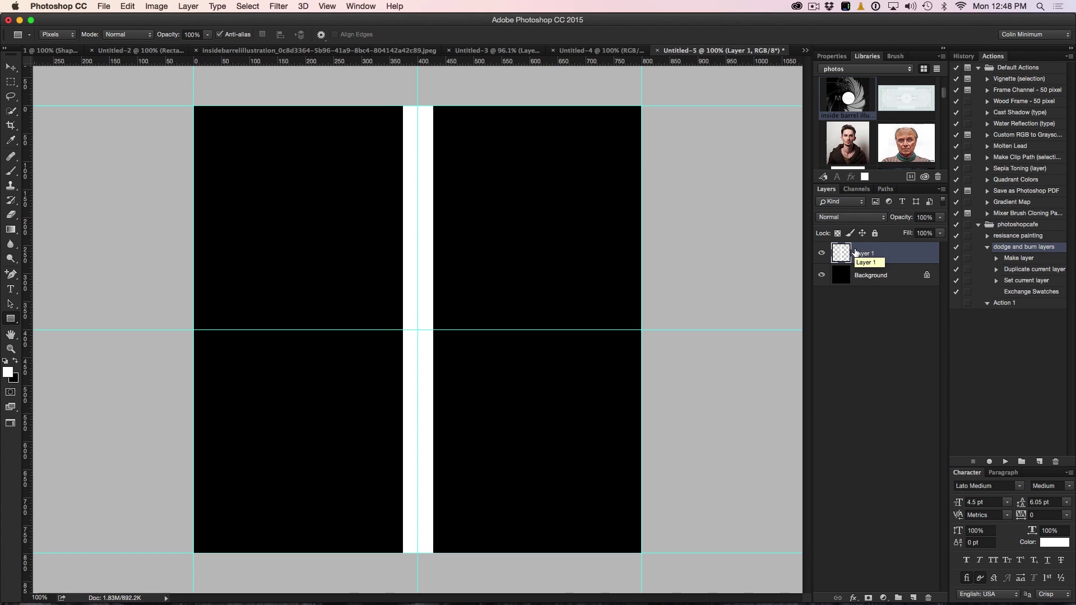
- Duplicate the bar, rotate the copy 90° to horizontal, and merge both into Layer 1
key(super+j)
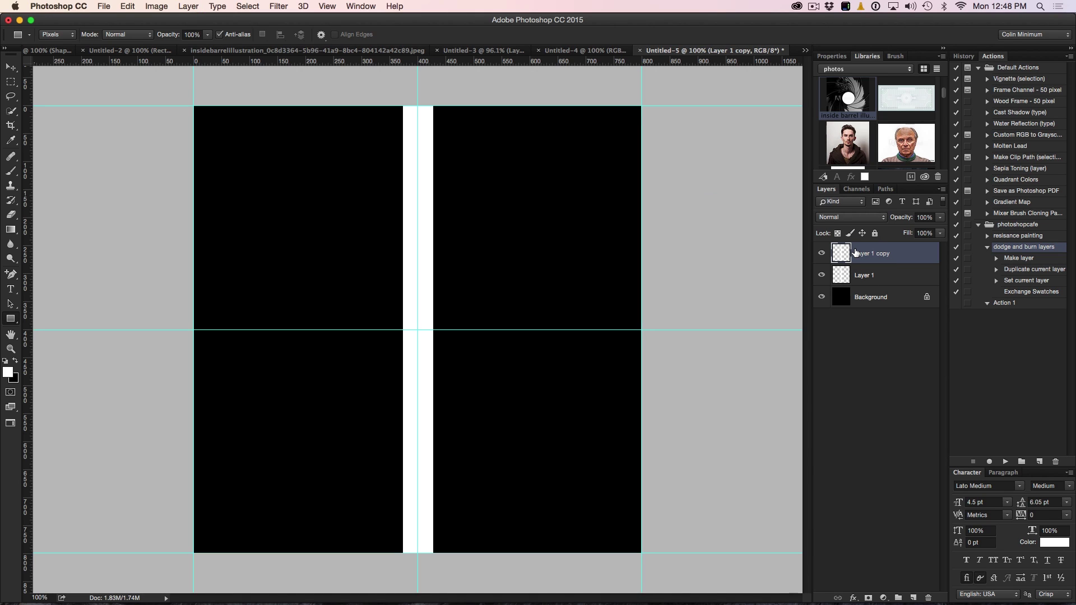
key(super+t)
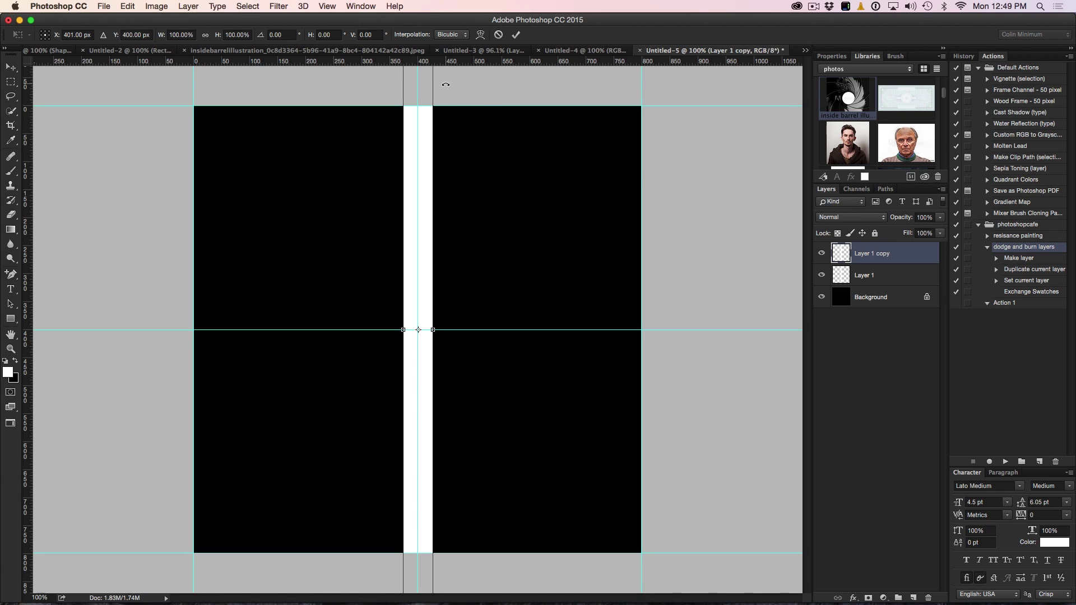
drag(446, 84, 646, 375)
key(Return)
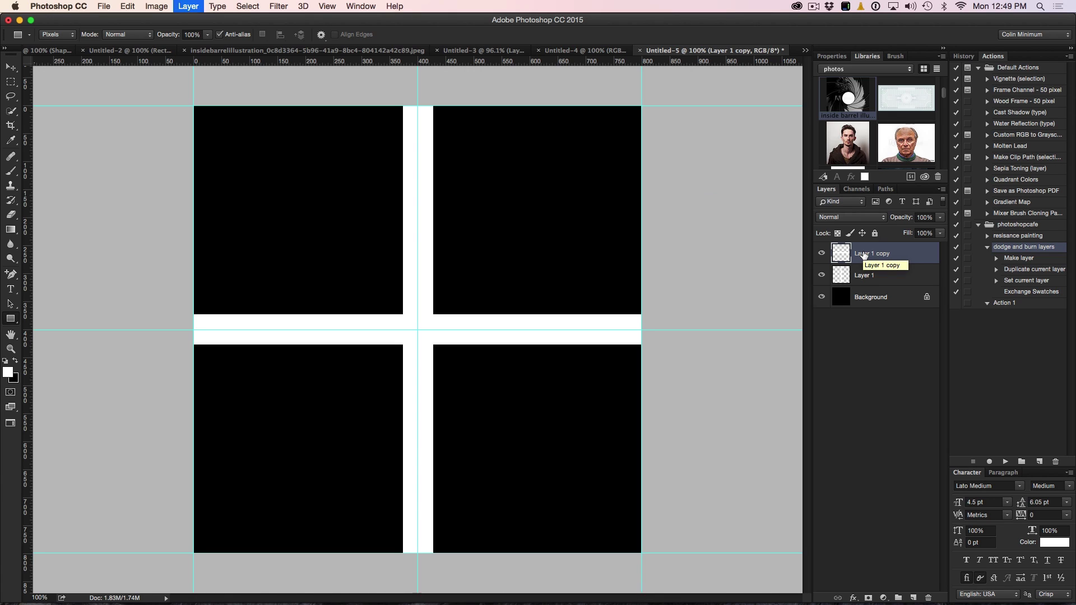
key(super+e)
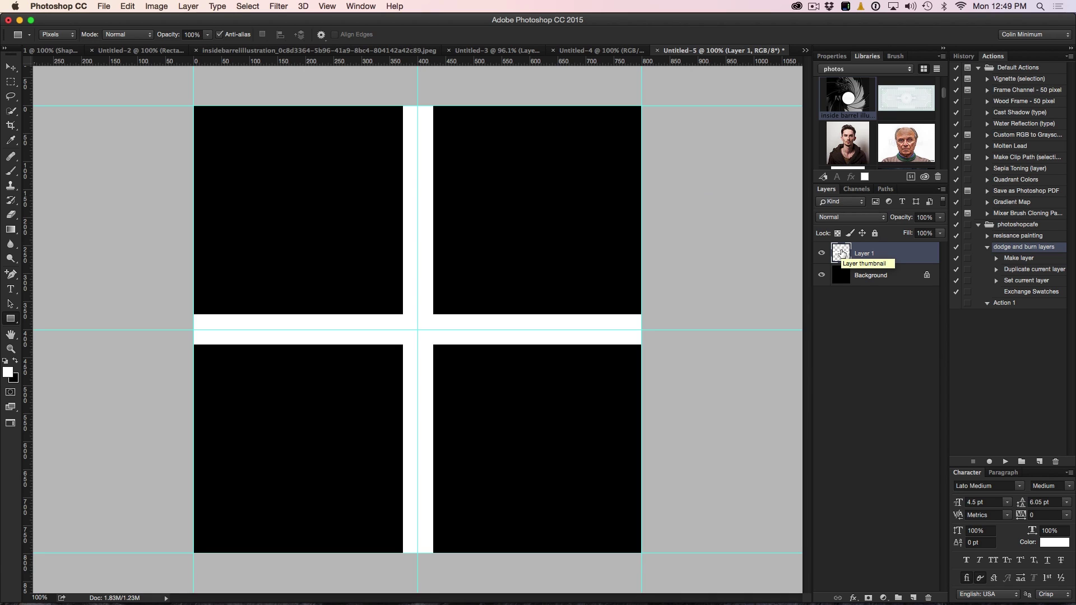
- Duplicate the cross, rotate the copy diagonally, and merge it down into Layer 1
key(super+j)
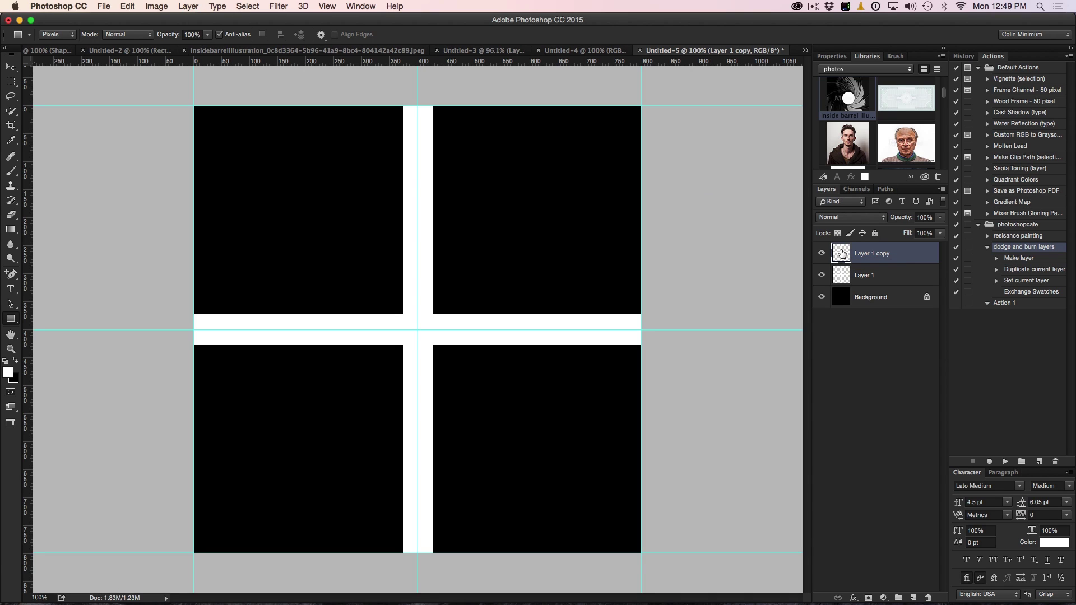
key(super+t)
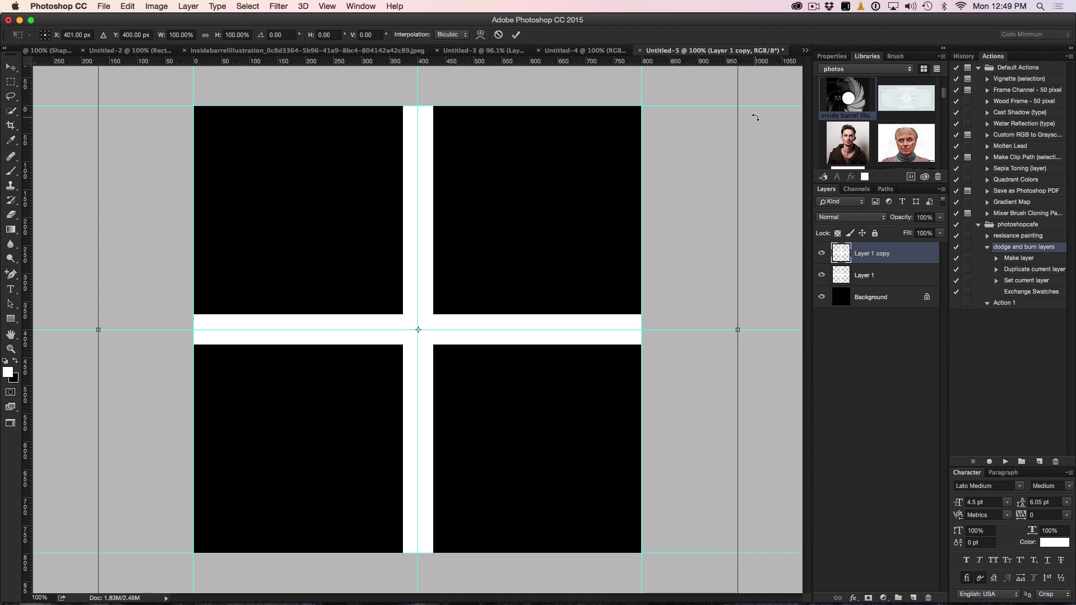
drag(757, 119, 878, 387)
key(Return)
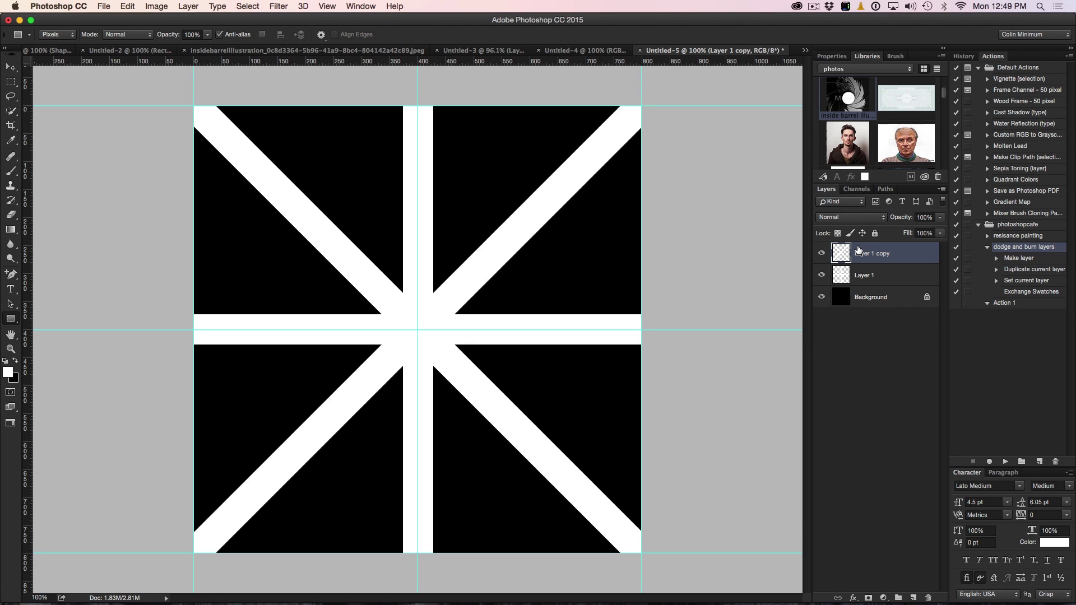
key(Delete)
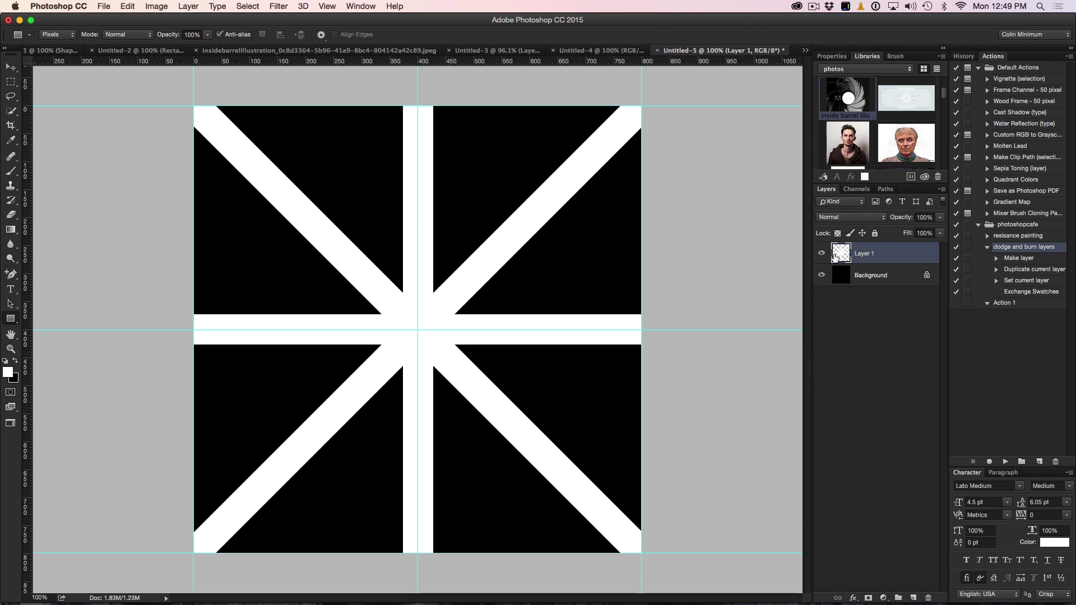
- Toggle the Background and Layer 1 visibility to check the eight-spoke starburst
click(822, 275)
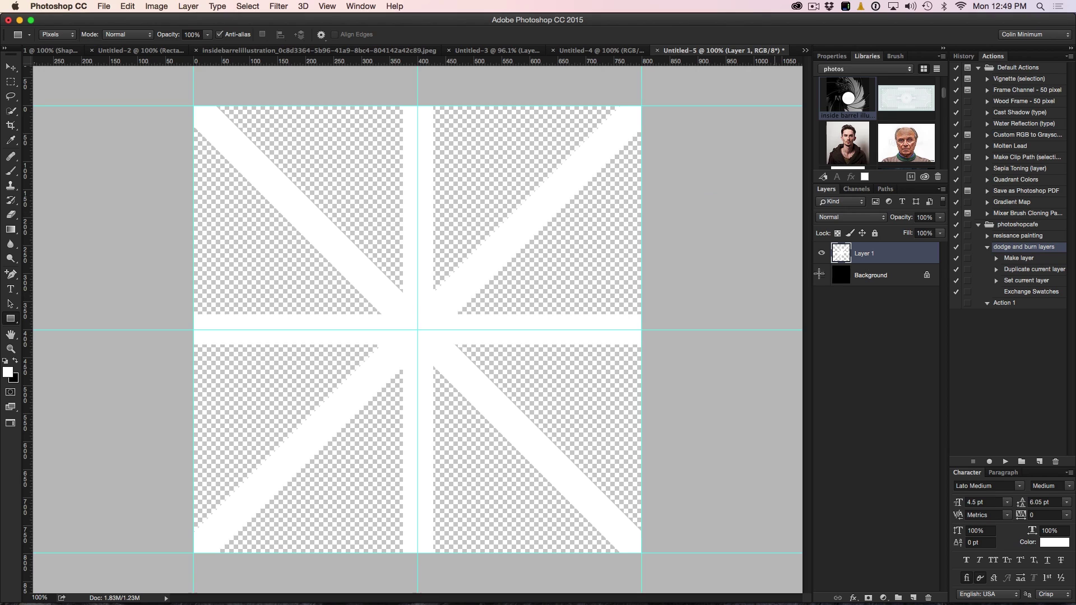
click(822, 275)
click(822, 254)
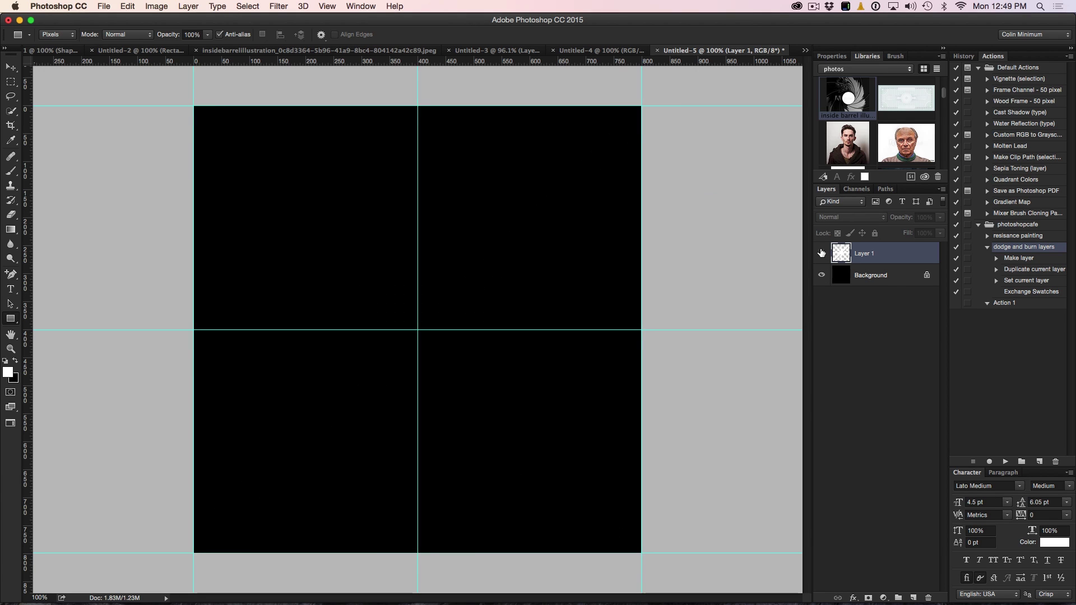
click(822, 254)
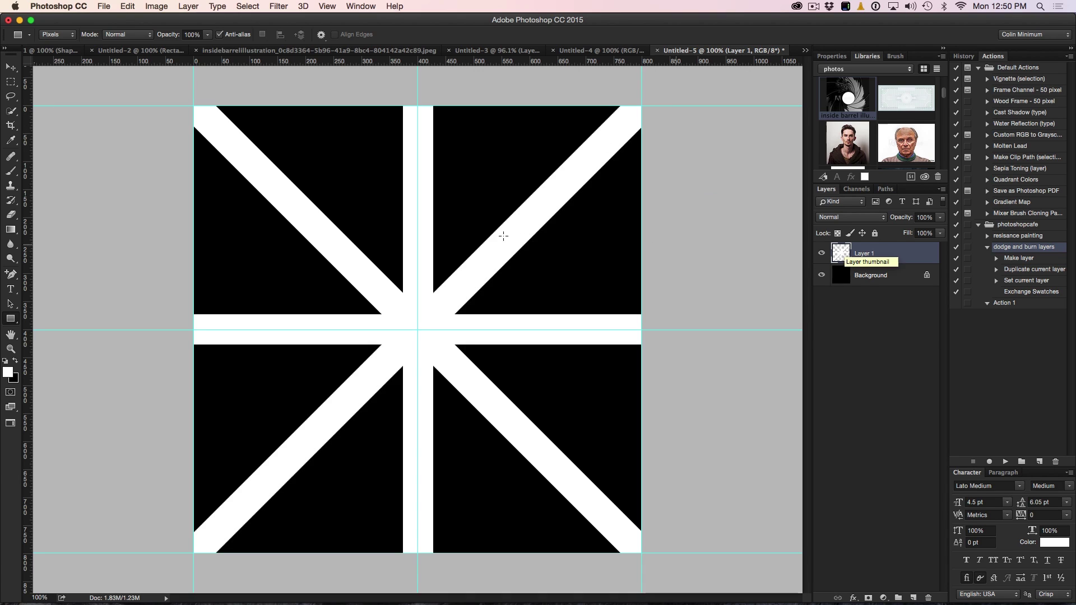
click(11, 67)
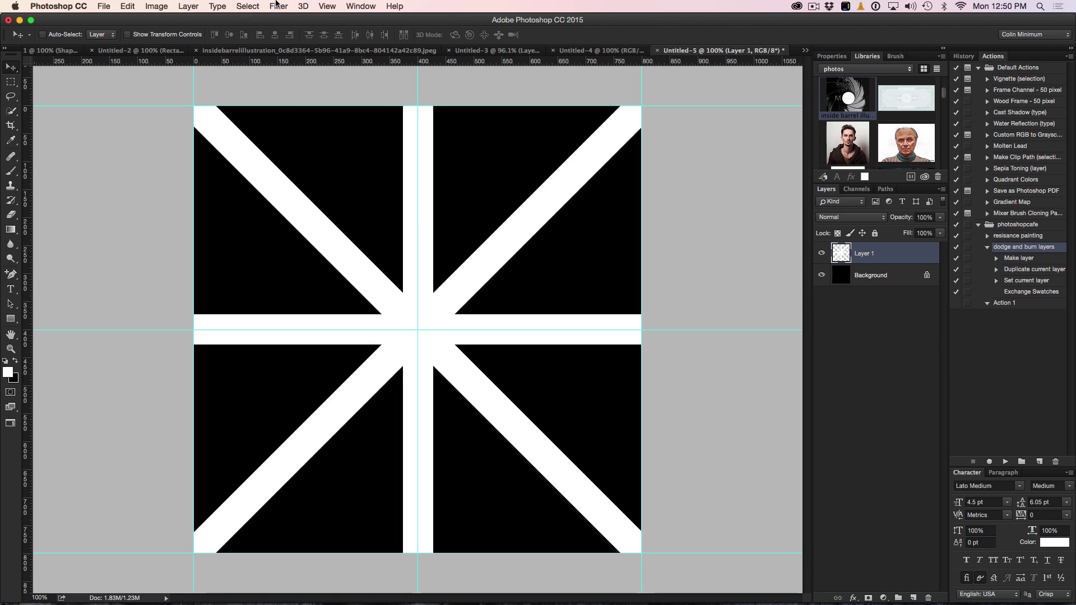
click(277, 5)
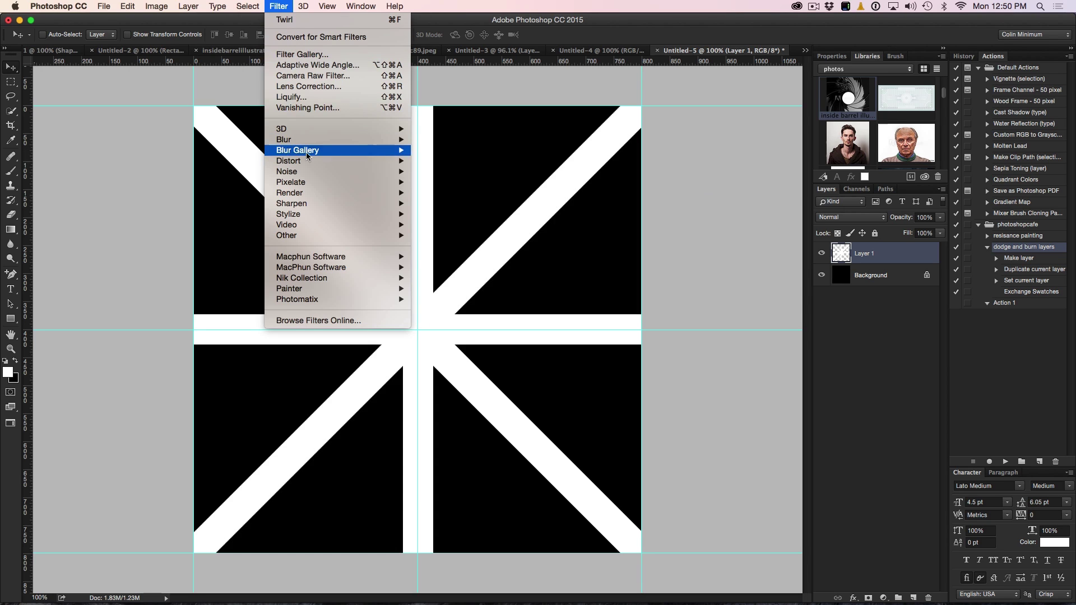
- Apply a Pinch distortion with Amount 78 to the starburst
mouse_move(308, 161)
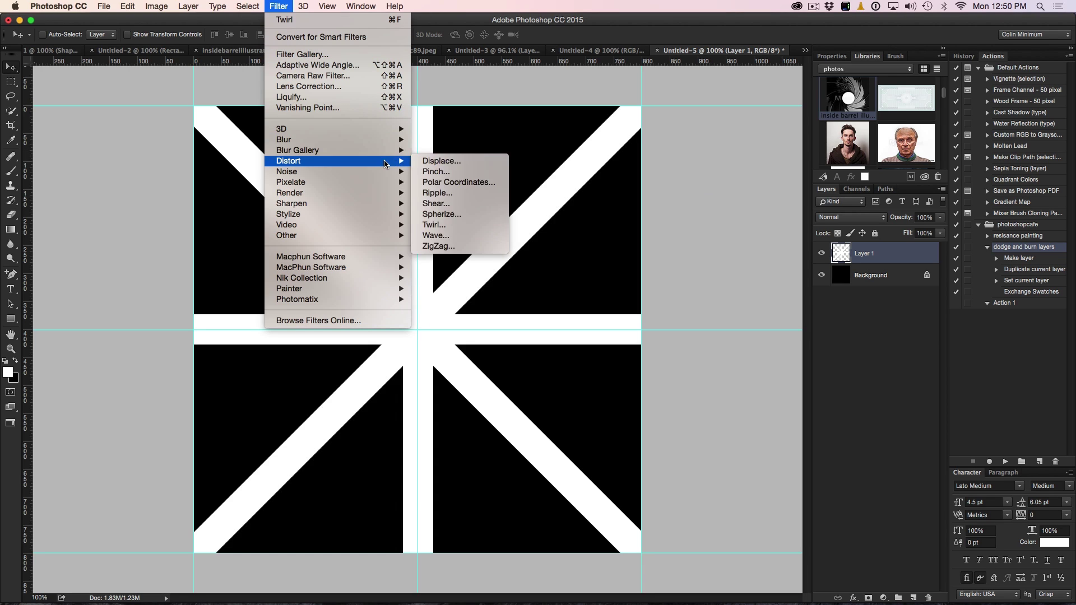
click(436, 172)
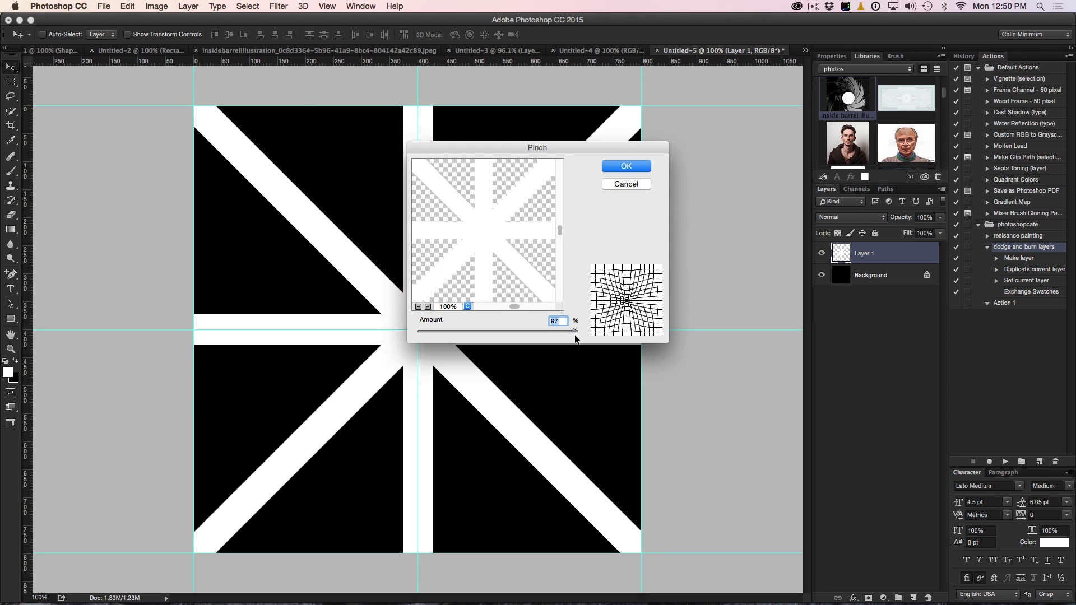
drag(573, 330, 579, 329)
mouse_move(571, 331)
mouse_down()
mouse_move(413, 335)
mouse_move(566, 330)
mouse_up()
click(640, 168)
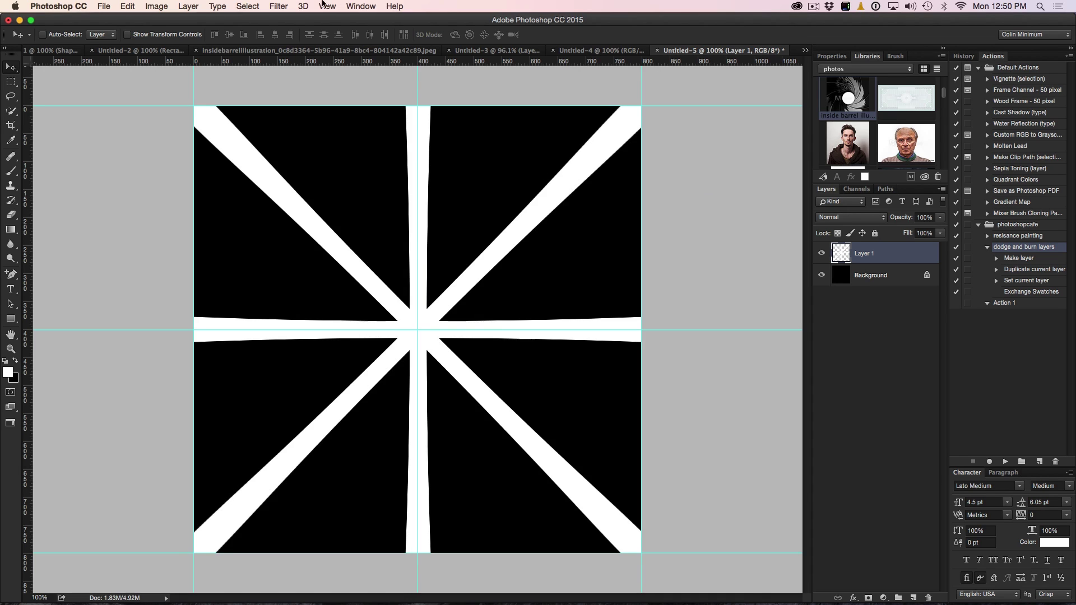
- Reapply the Pinch filter a second time to taper the spokes further
click(283, 6)
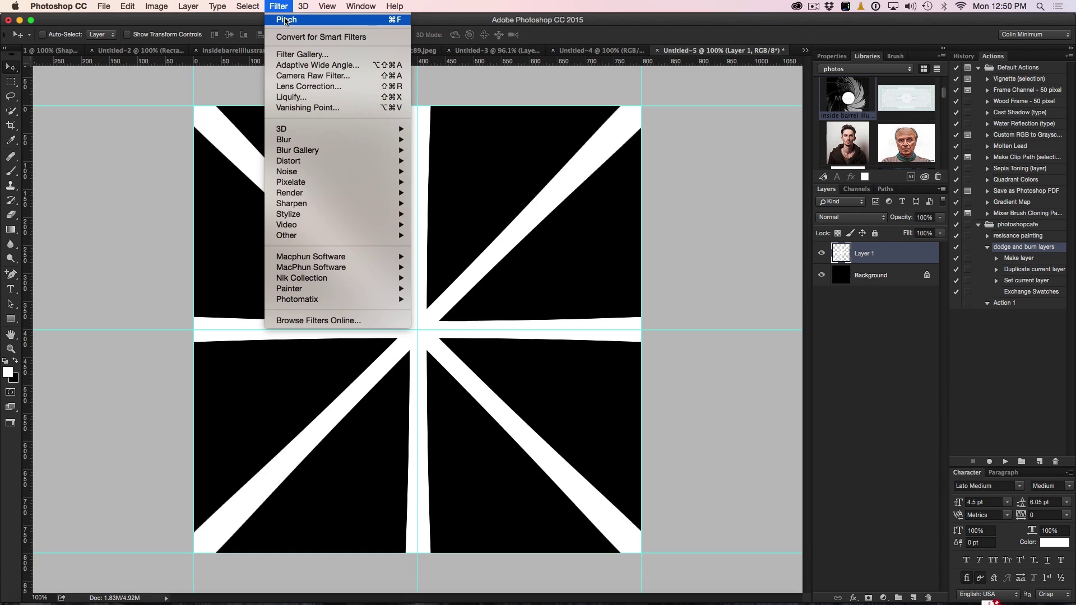
click(286, 20)
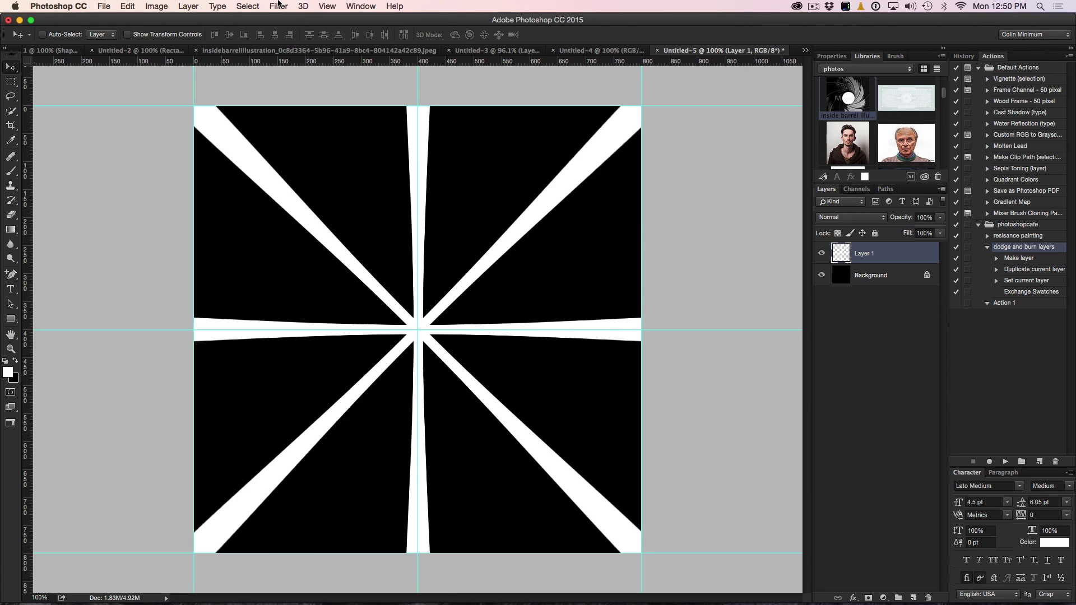
click(279, 5)
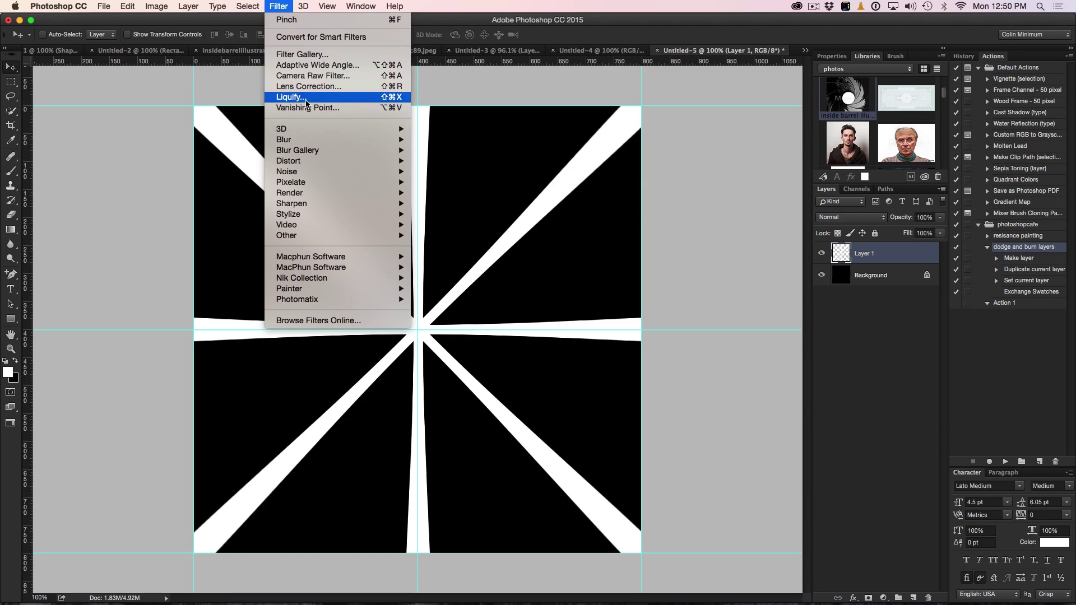
- Apply a Twirl distortion at the default 180° angle to the tapered spokes
mouse_move(317, 160)
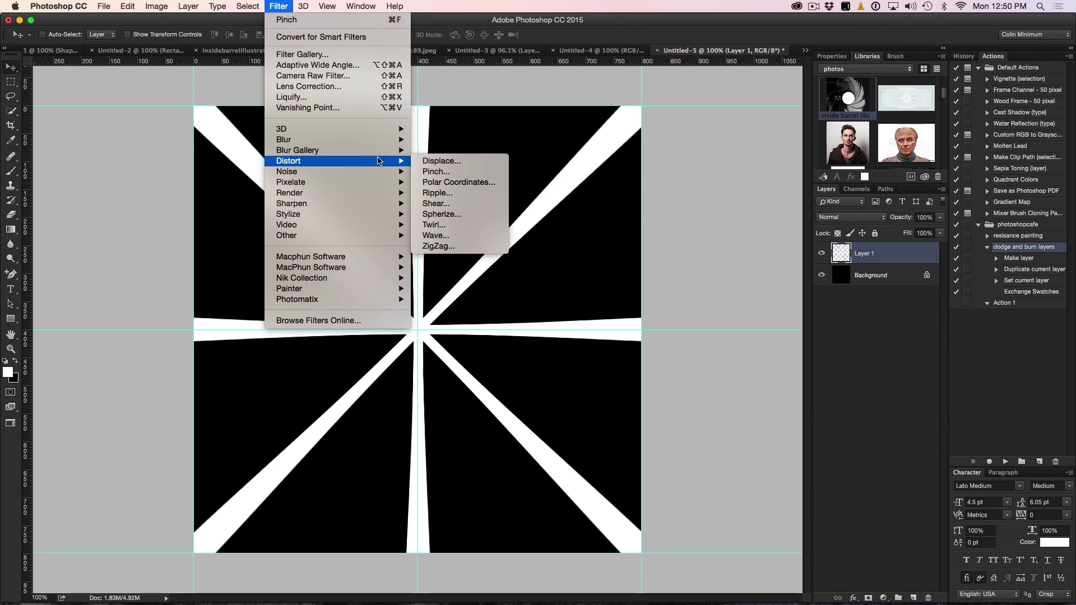
click(454, 224)
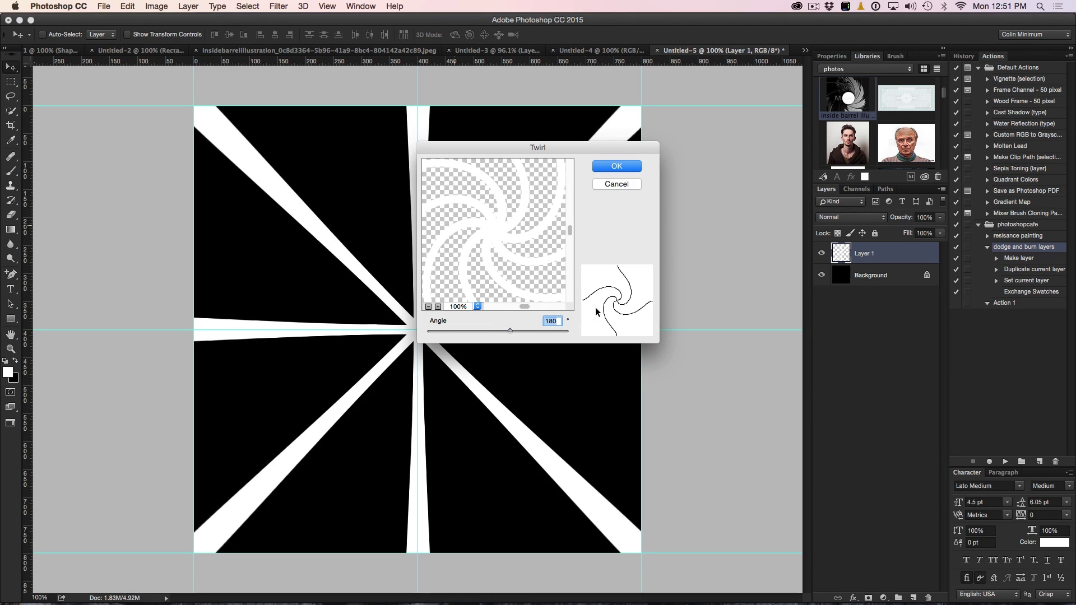
click(612, 166)
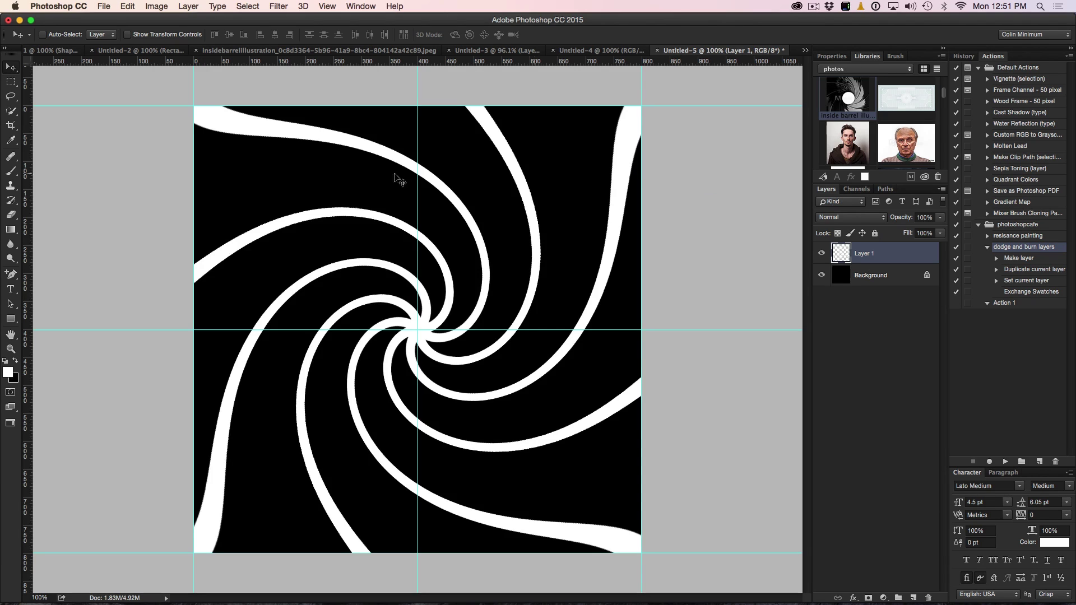
- Select a circle at the guide intersection and fill it with white on new Layer 2
click(10, 82)
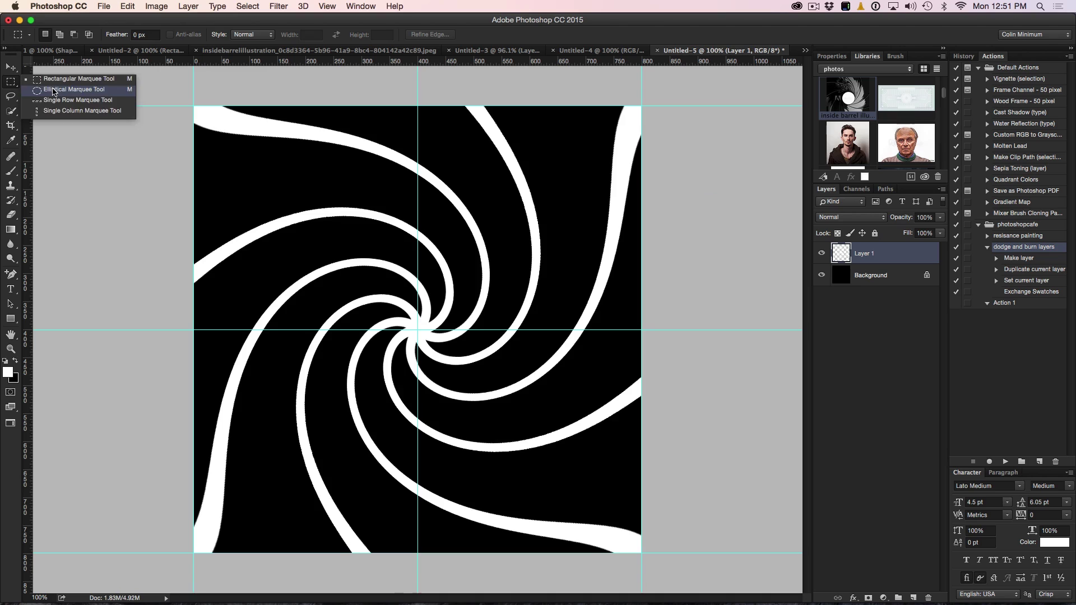
click(52, 89)
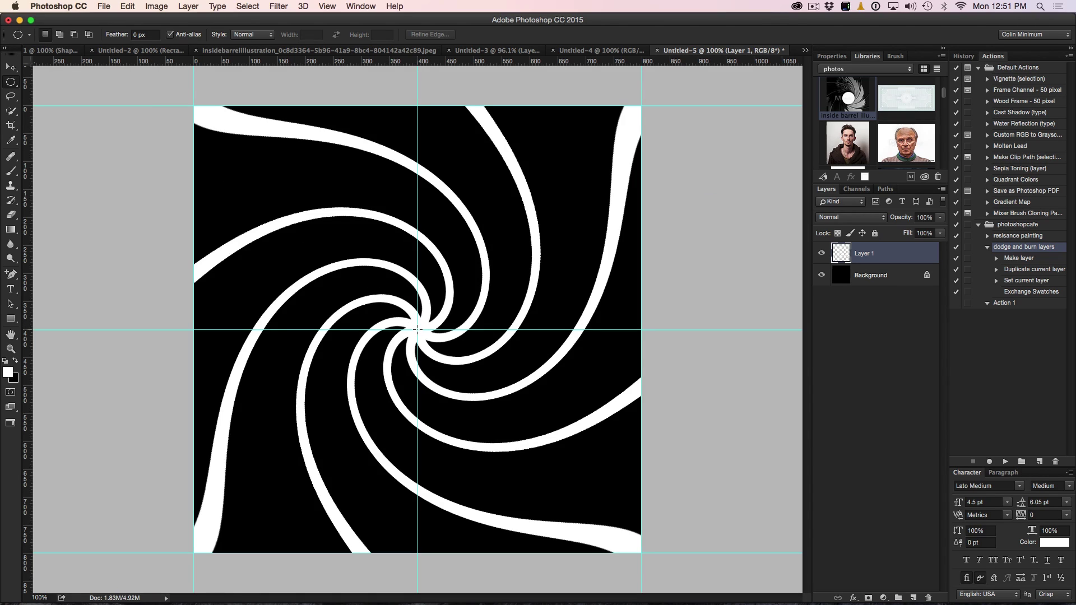
drag(417, 329, 544, 427)
click(913, 598)
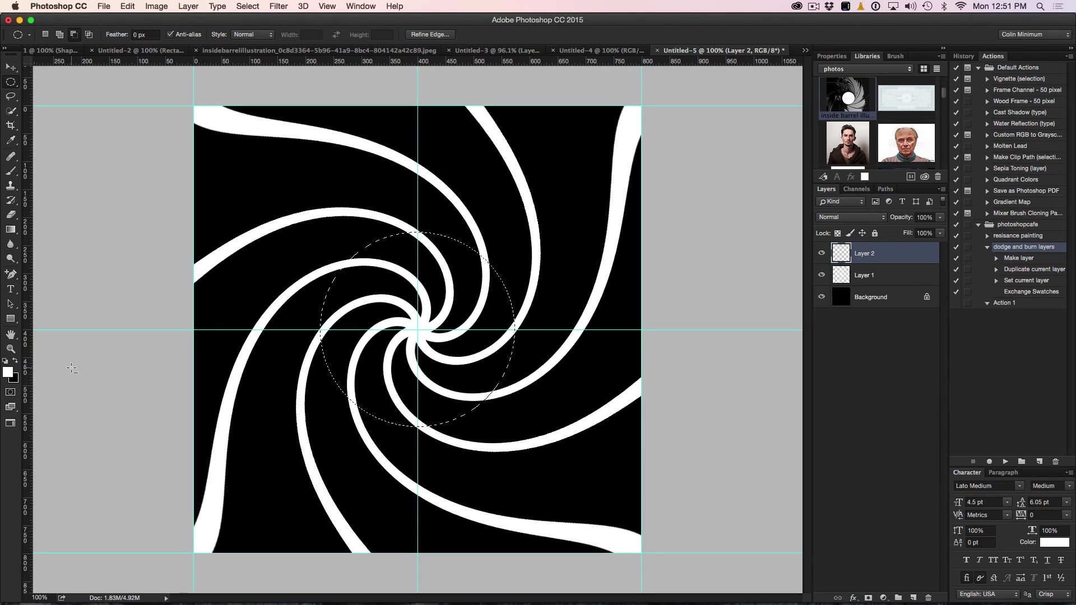
key(alt+Delete)
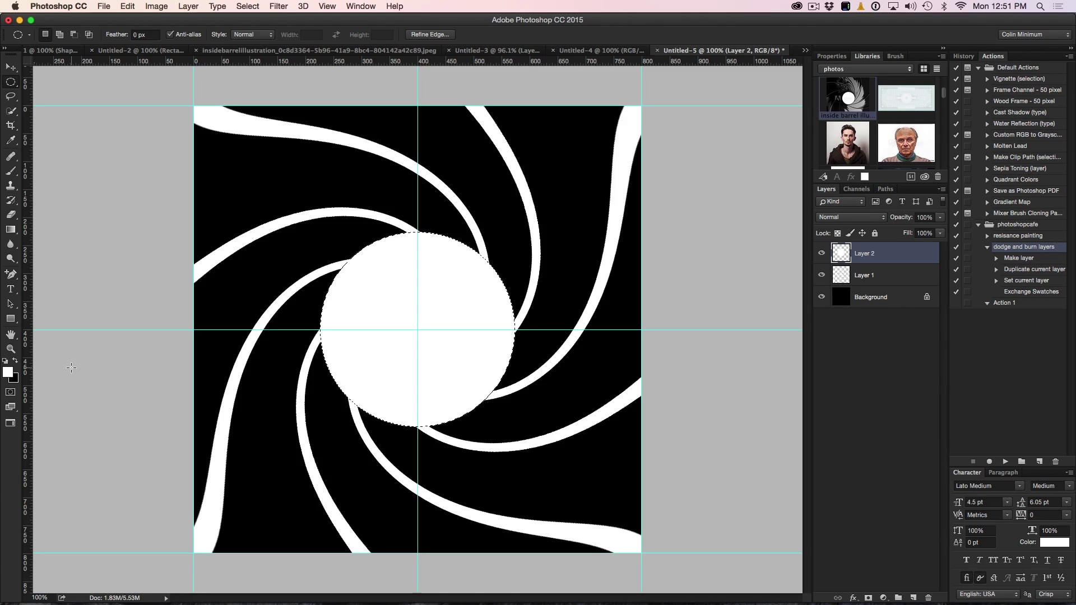
key(super+d)
click(853, 598)
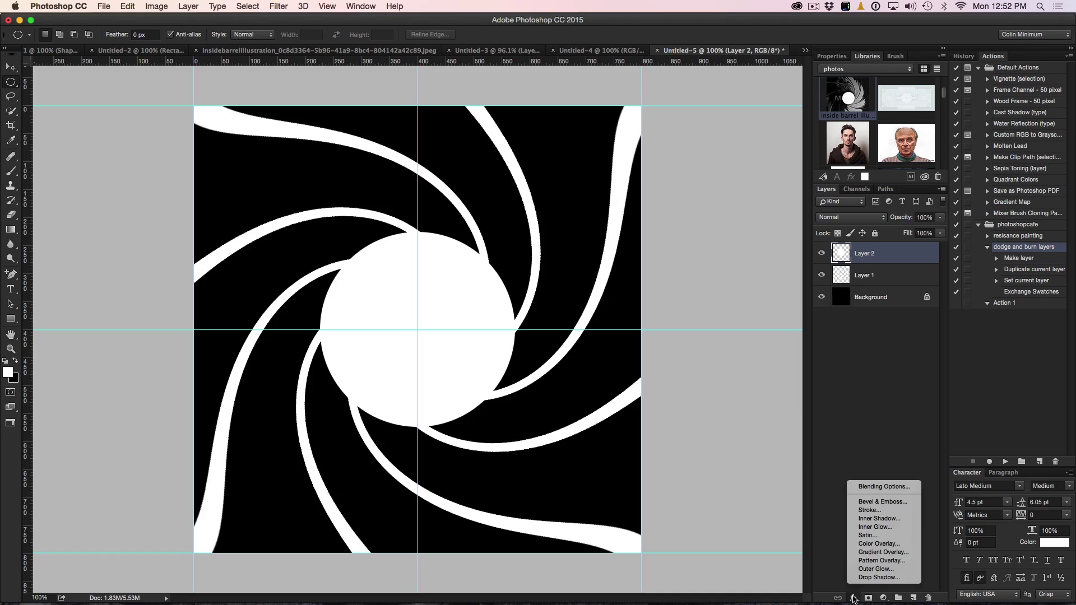
- Swap the circle's Bevel & Emboss for a 6 px black outside Stroke
click(882, 501)
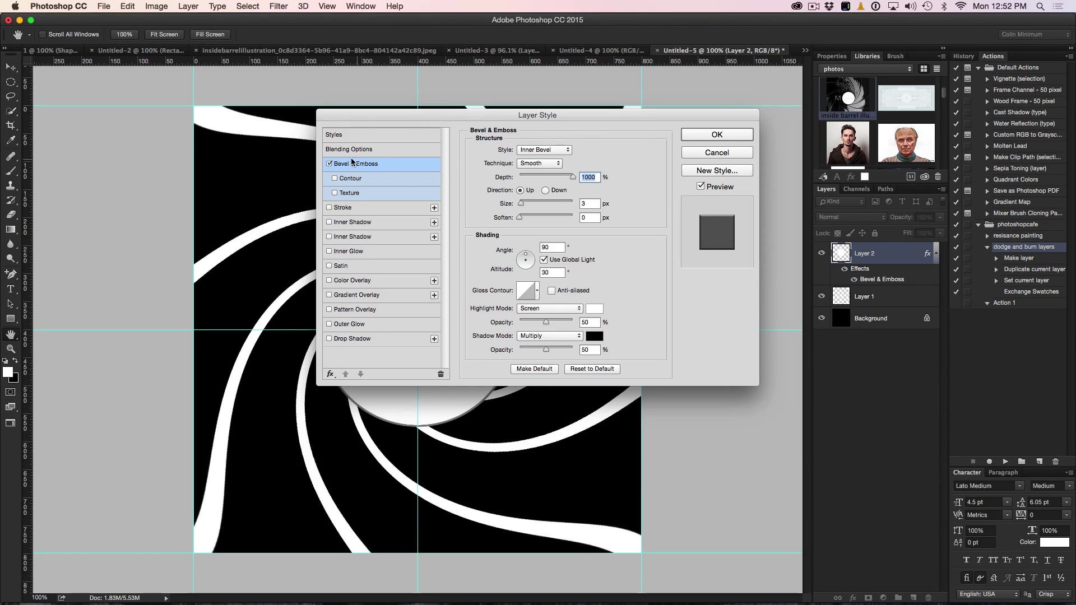
click(343, 208)
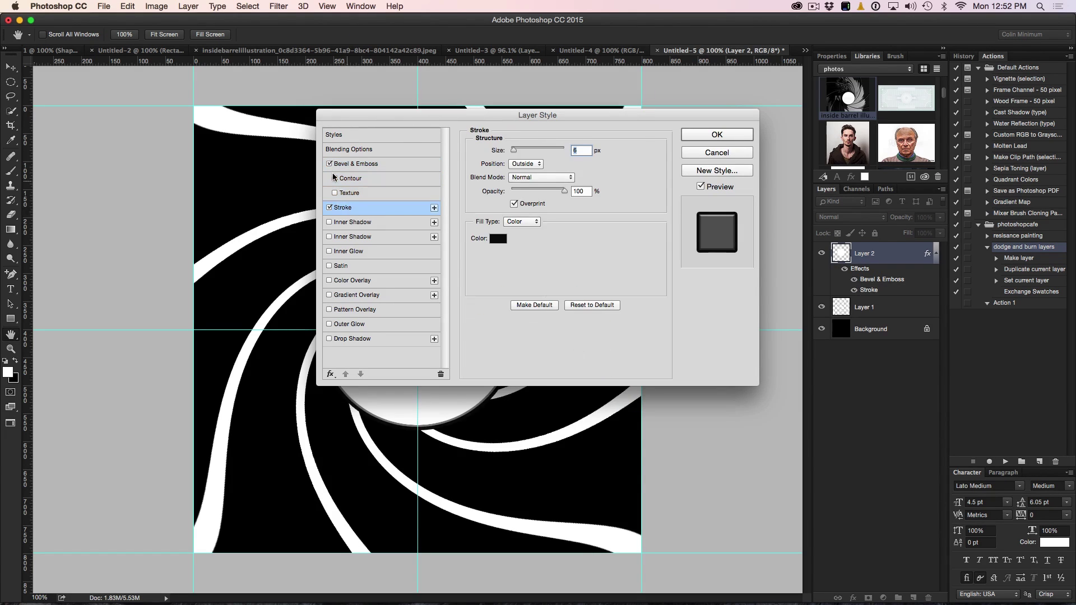
click(329, 163)
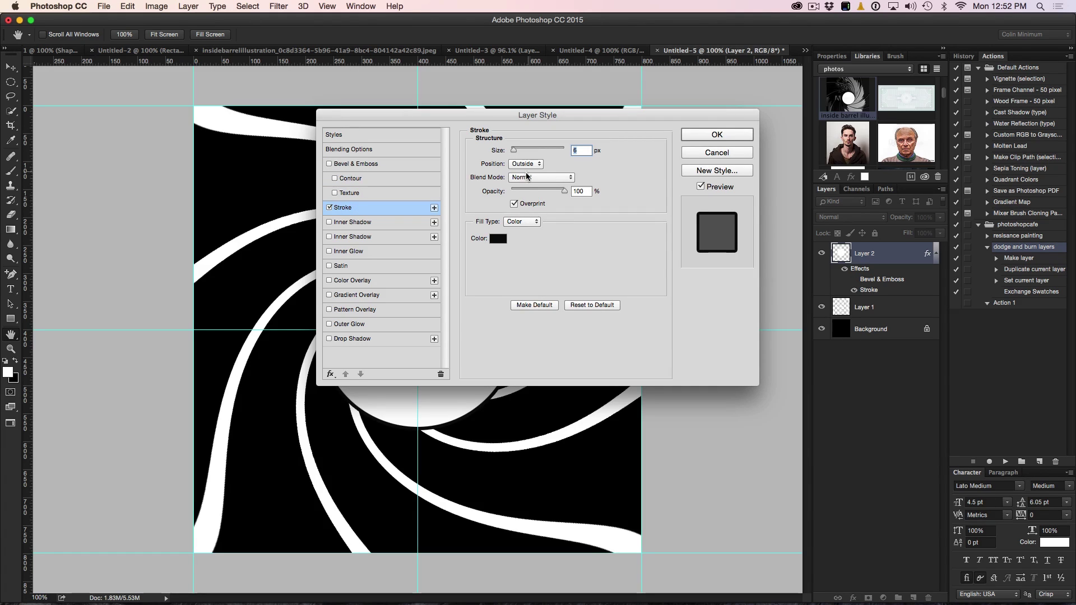
drag(470, 117, 665, 95)
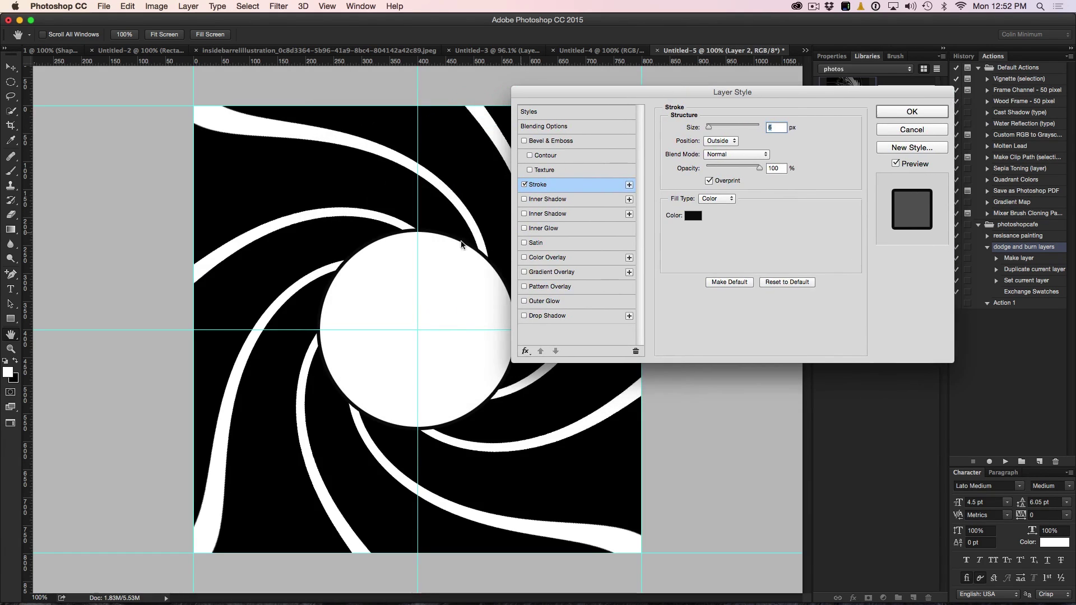
click(911, 115)
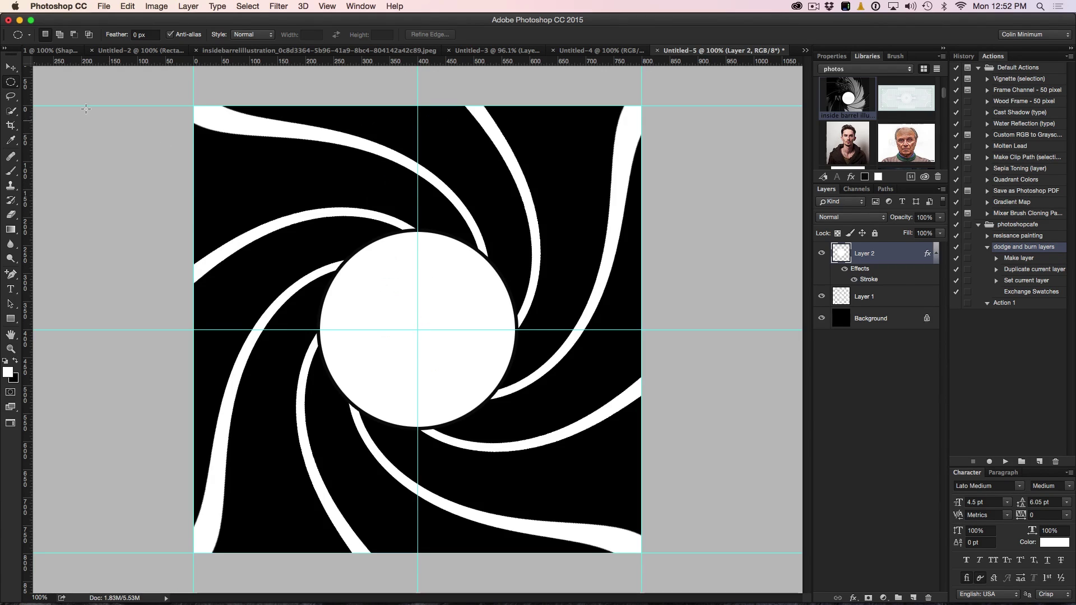
- Place the agent silhouette from Libraries onto the canvas, scaled down and centred over the white circle
click(10, 67)
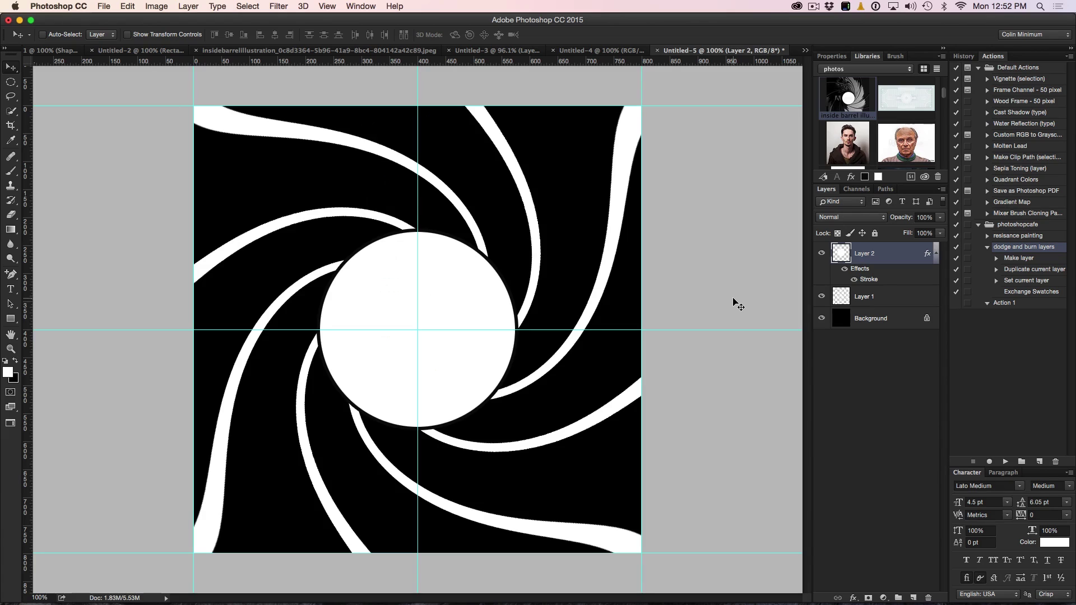
scroll(945, 91, up, 2)
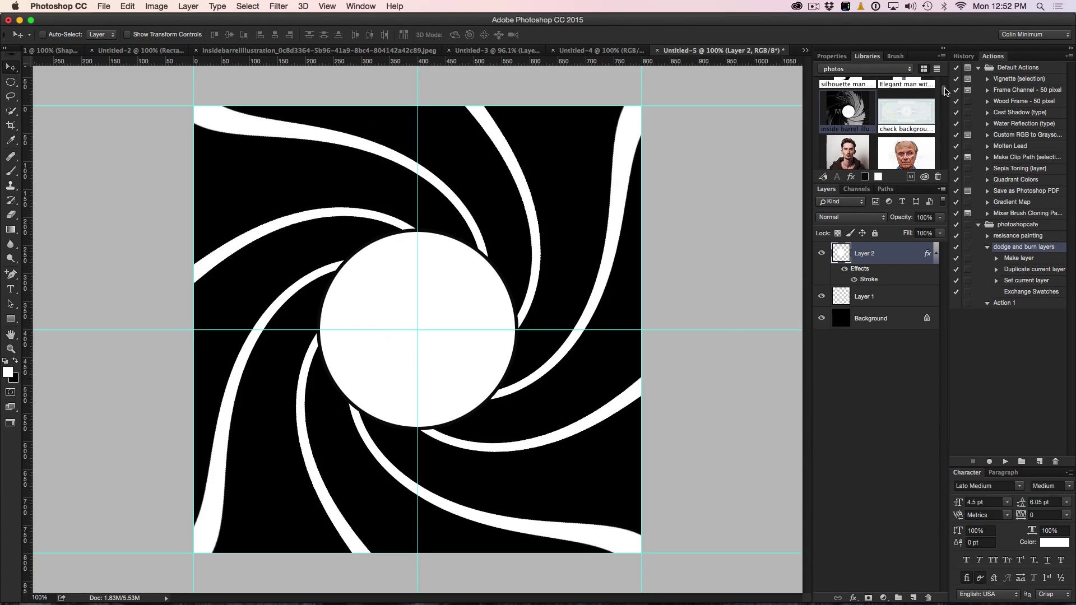
scroll(945, 92, up, 2)
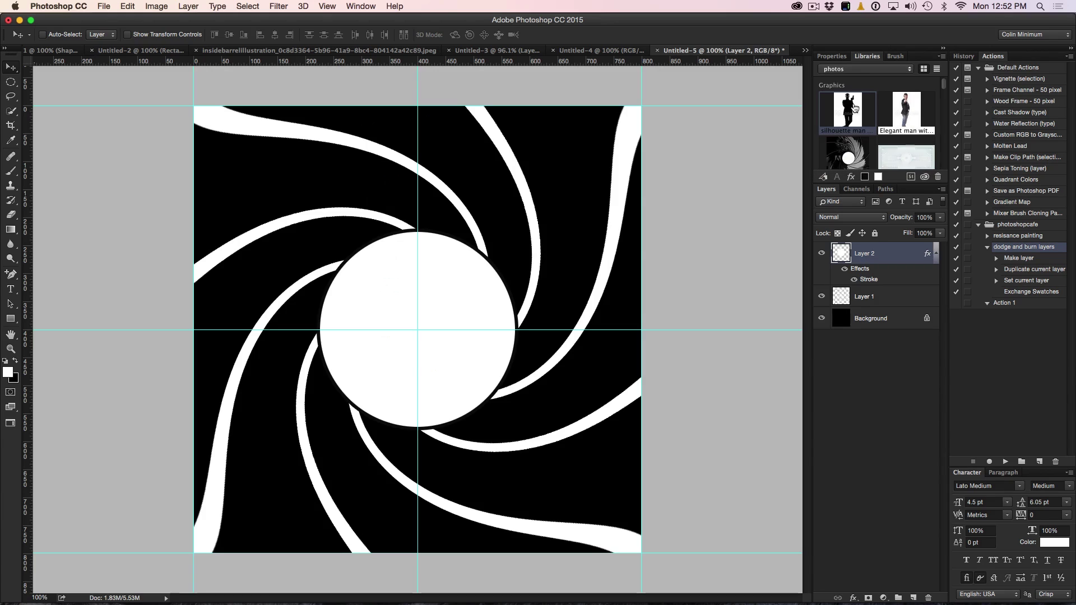
drag(855, 108, 374, 310)
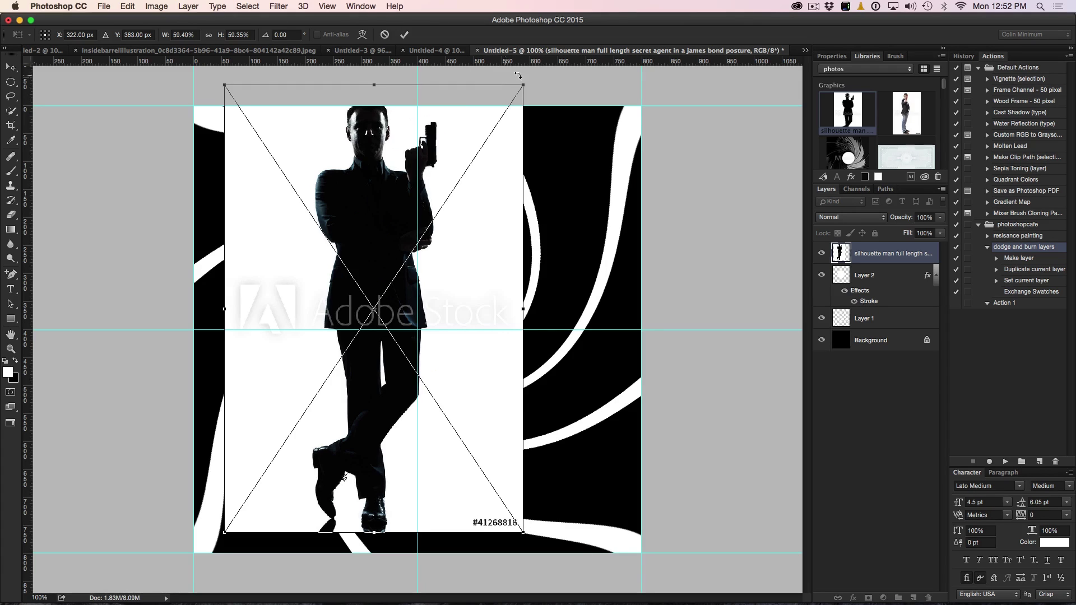
drag(522, 85, 439, 216)
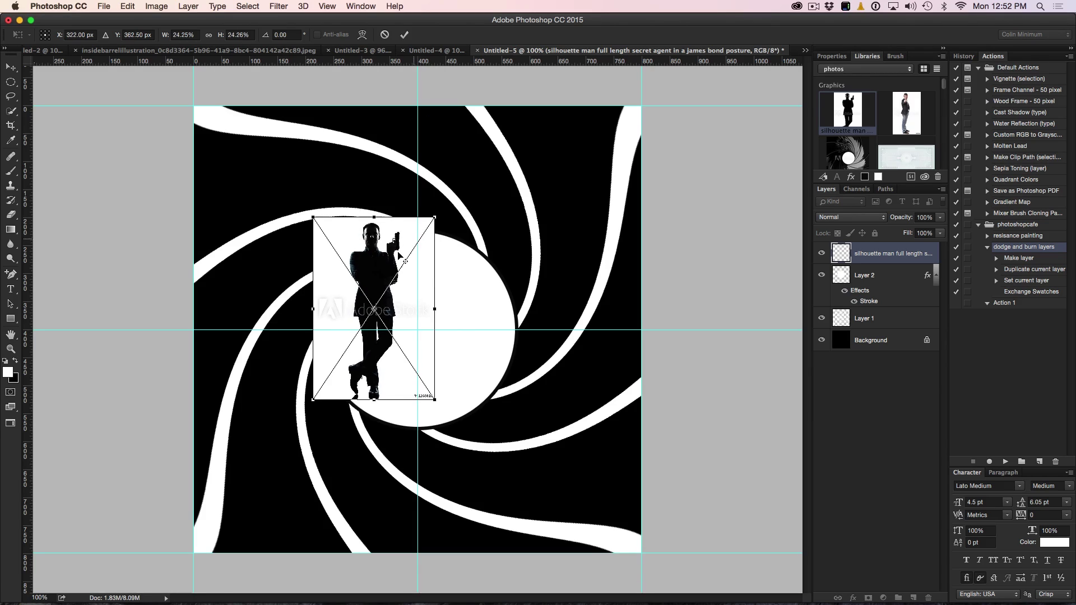
drag(373, 254, 421, 269)
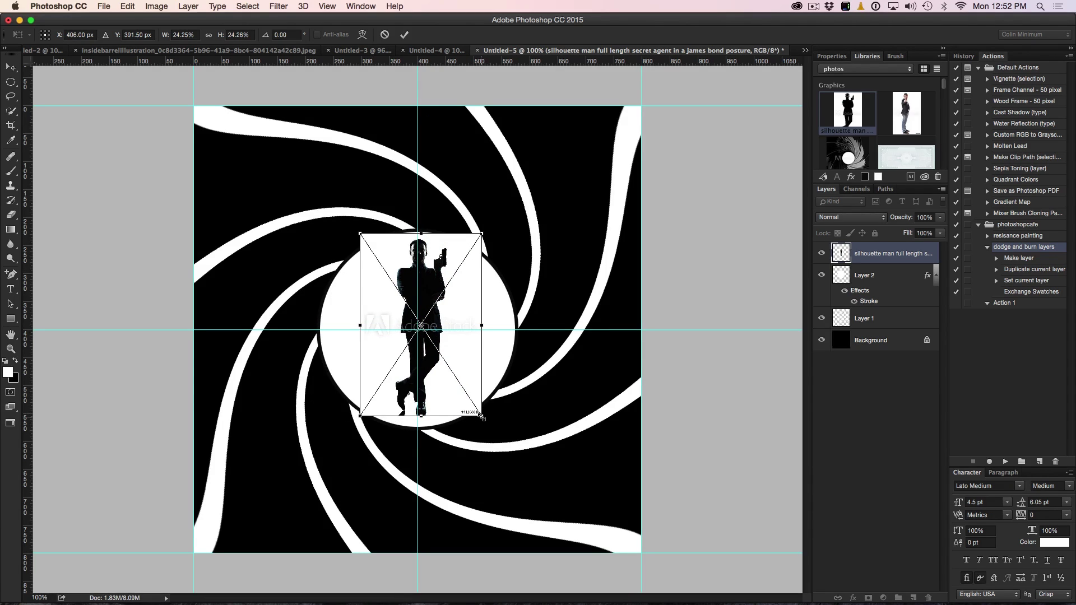
drag(483, 418, 486, 424)
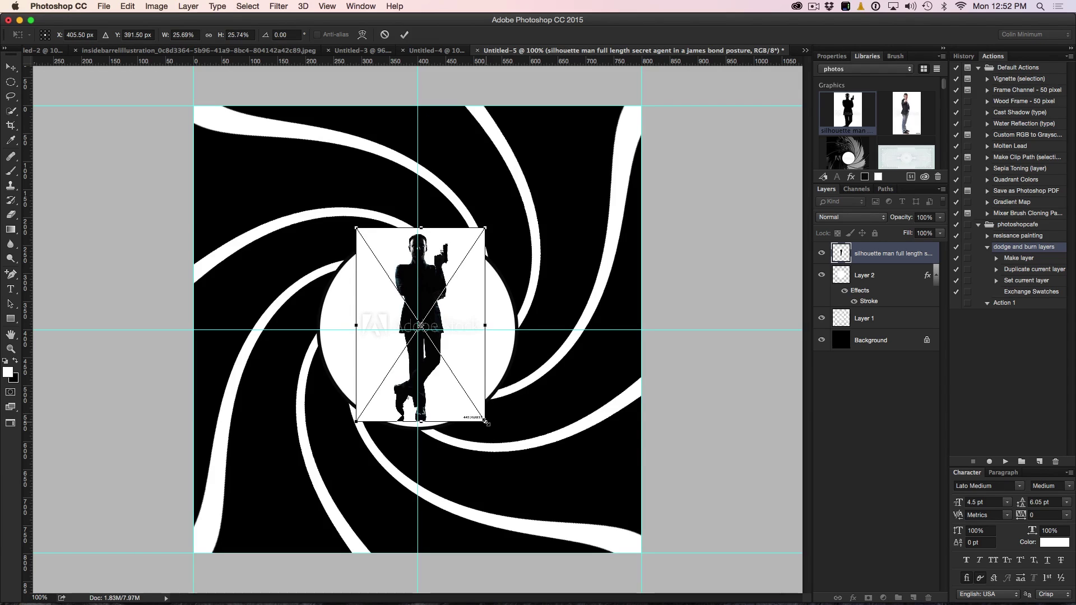
key(Return)
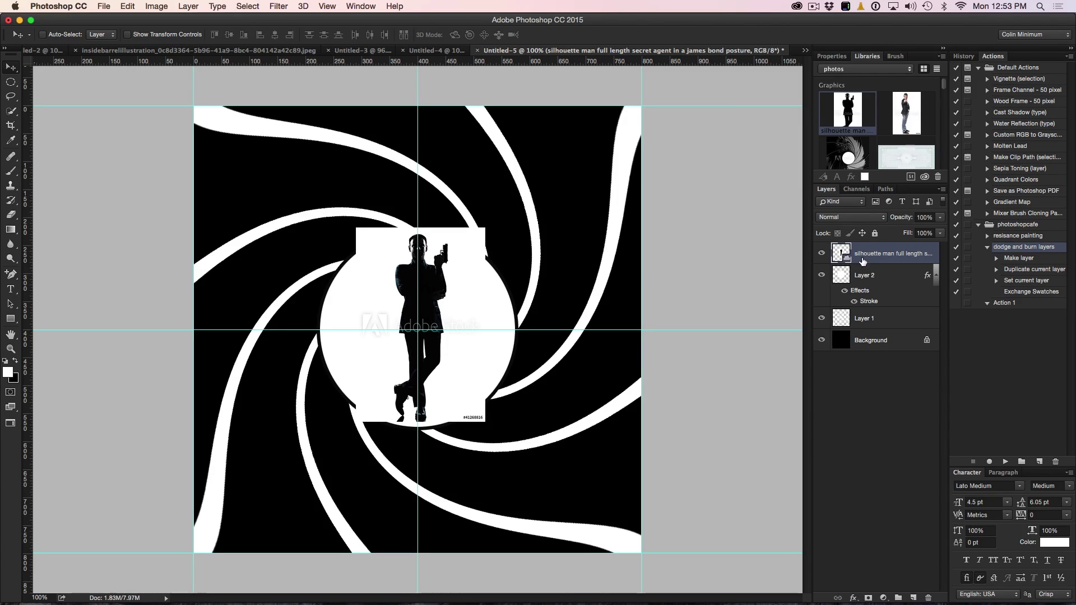
- Clip the silhouette to the white circle layer and nudge it slightly sideways inside the circle
click(822, 275)
click(822, 275)
alt+click(852, 261)
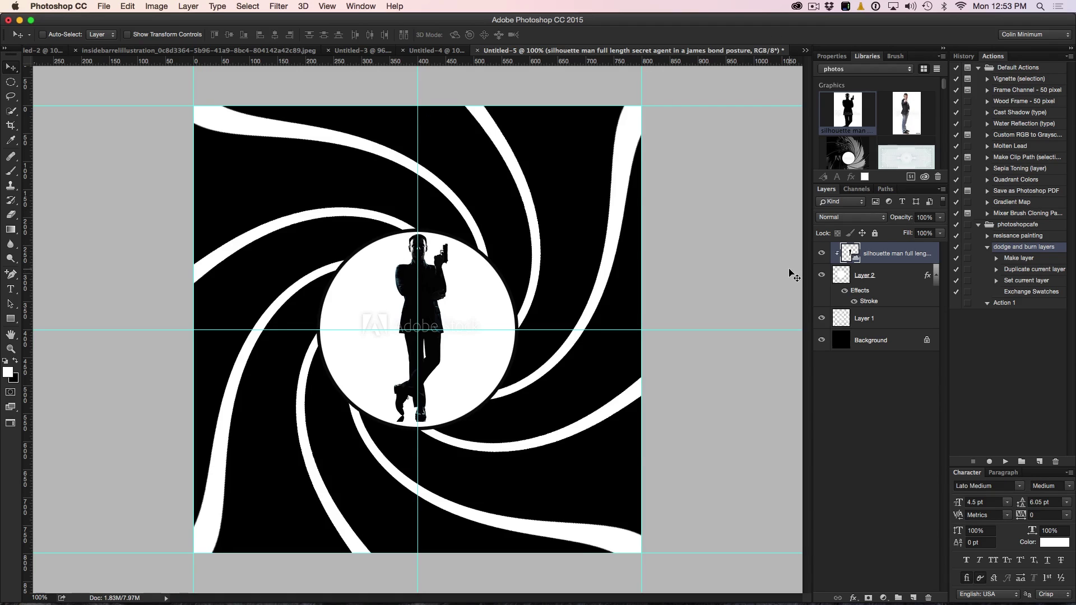
mouse_move(444, 288)
mouse_down()
mouse_move(496, 290)
mouse_move(353, 289)
mouse_move(444, 290)
mouse_up()
- On a new Layer 3, draw a tall white rectangle spanning top to bottom, right of centre
key(super)
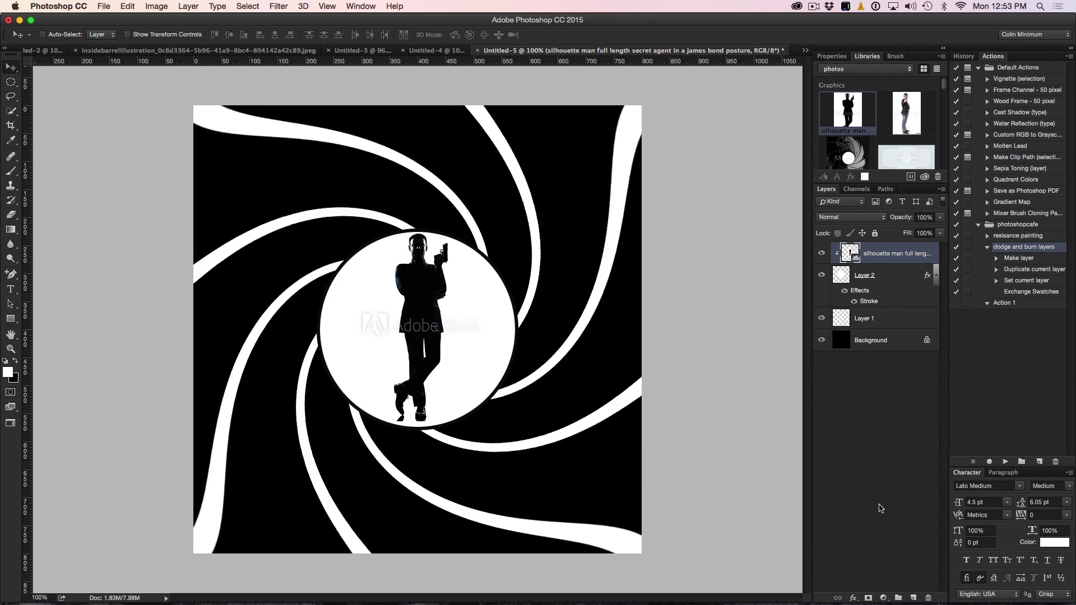
click(913, 598)
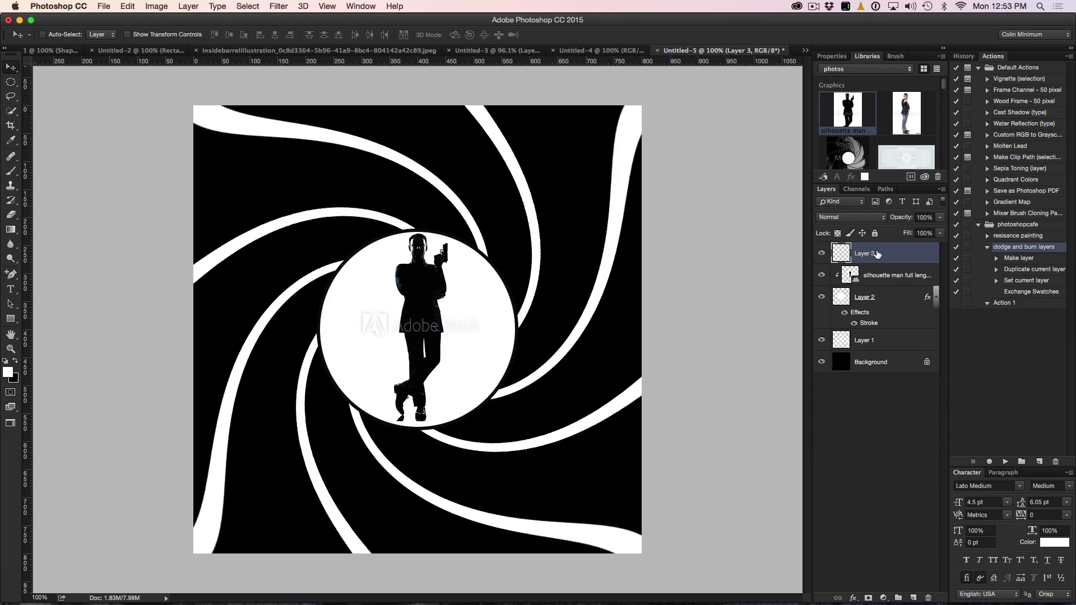
click(10, 318)
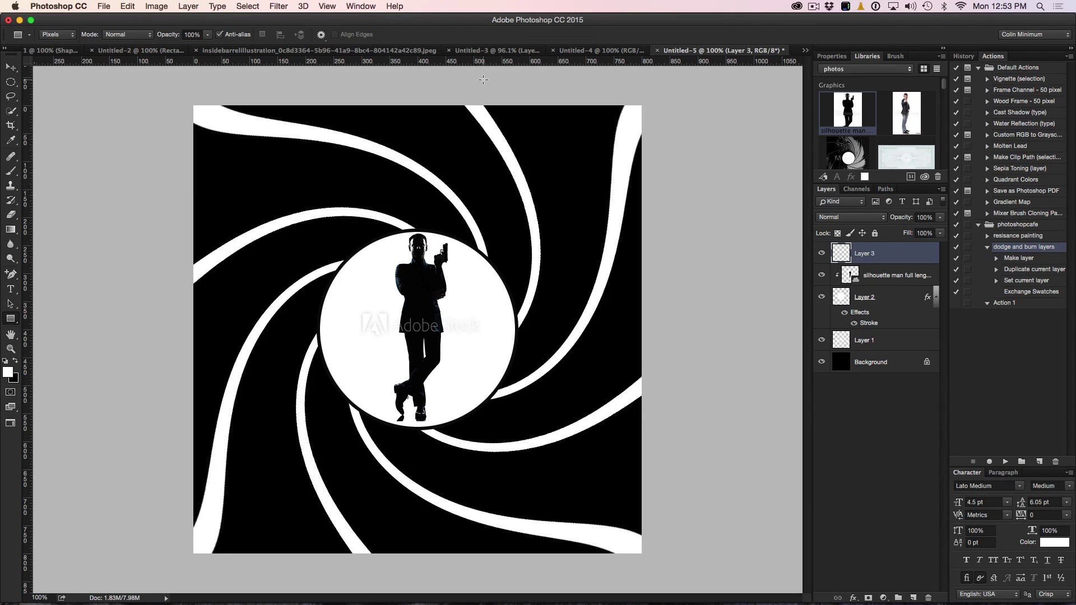
drag(453, 78, 578, 578)
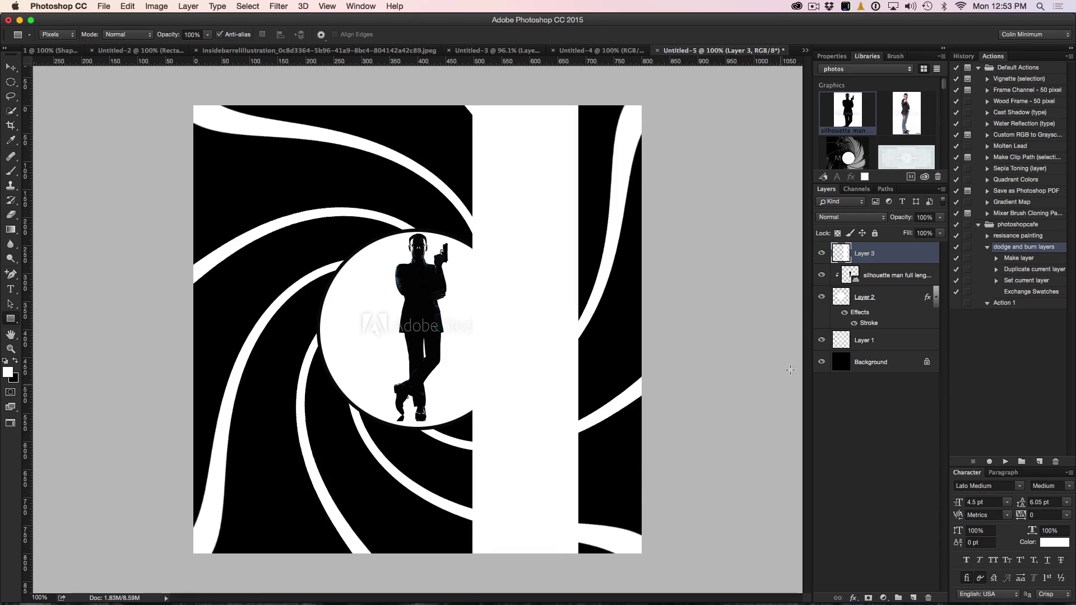
click(822, 254)
click(822, 253)
- Apply a ZigZag distortion to the white bar: amount 100, 3 ridges, Around Center style
click(279, 6)
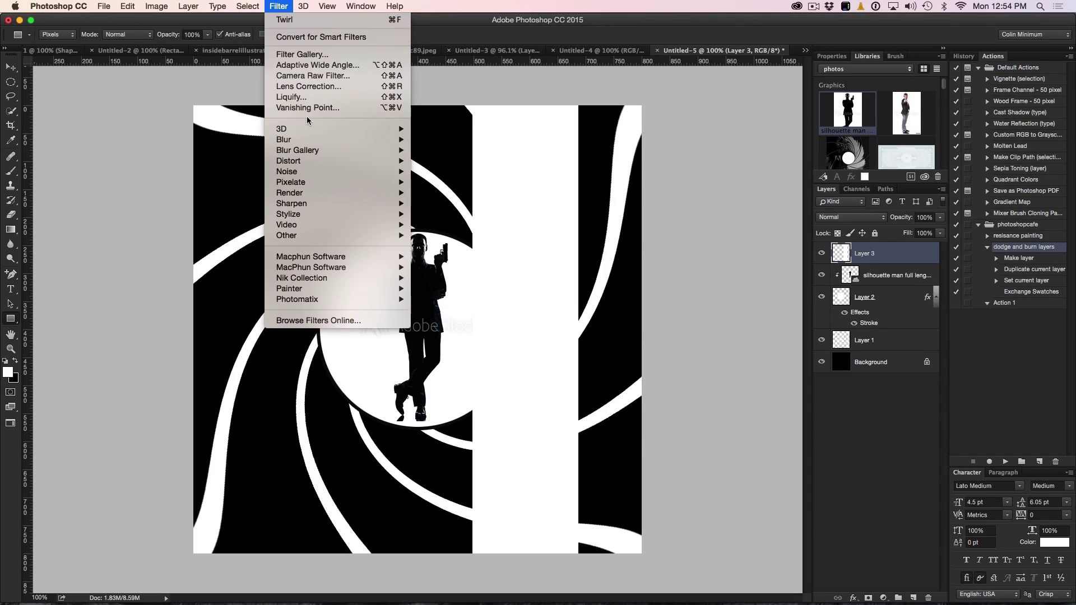
mouse_move(309, 161)
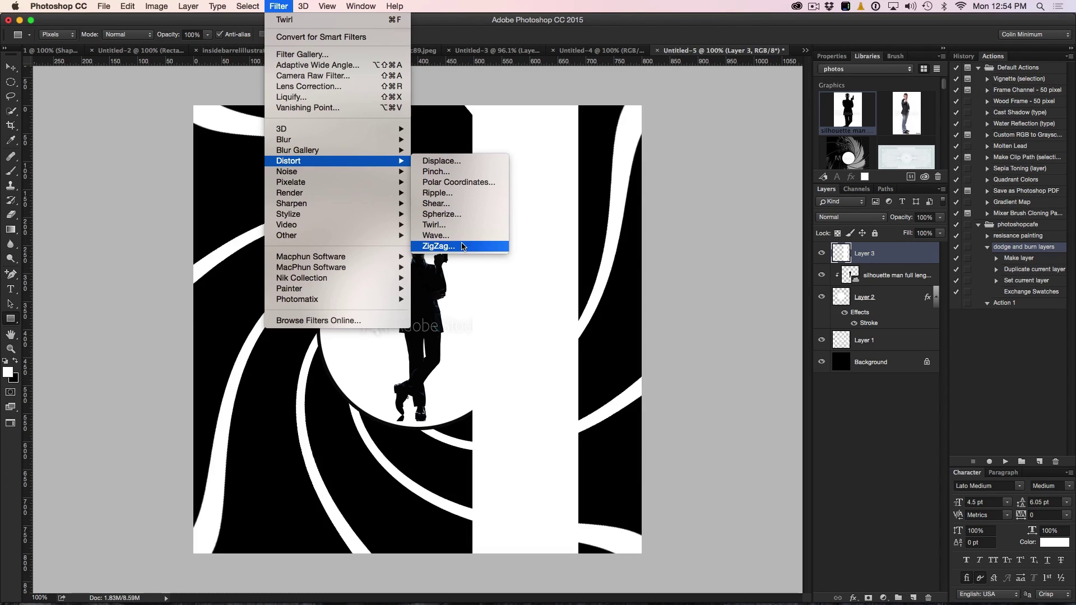
click(439, 247)
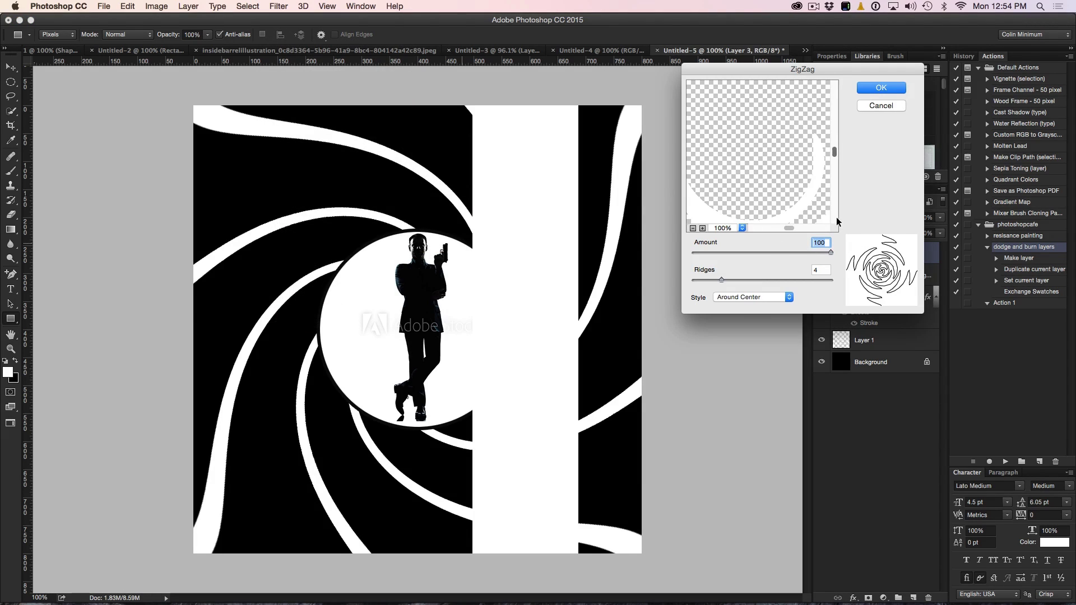
drag(734, 70, 711, 62)
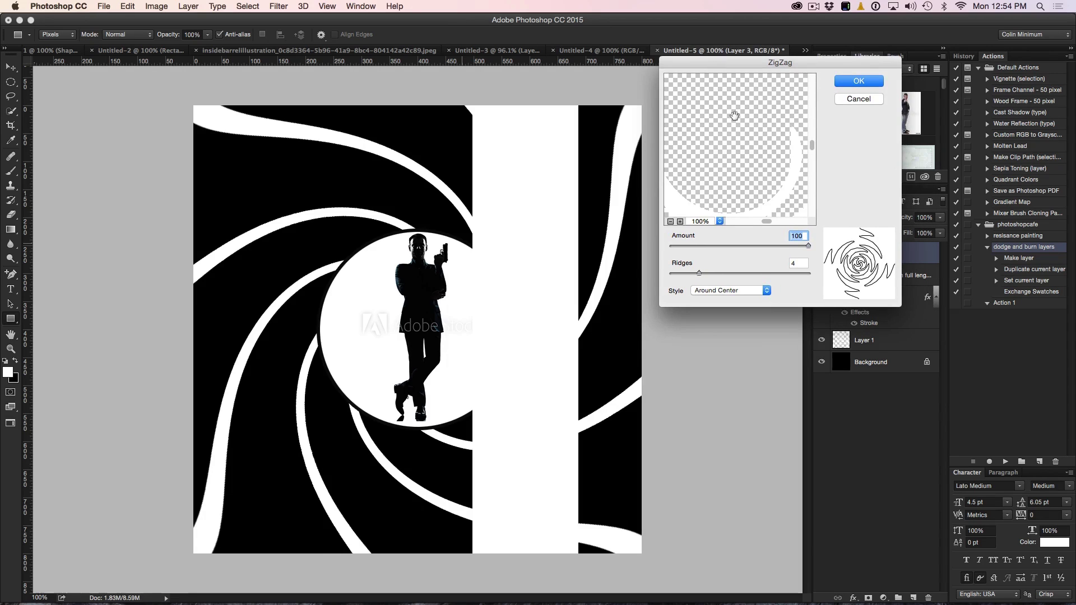
drag(734, 116, 751, 81)
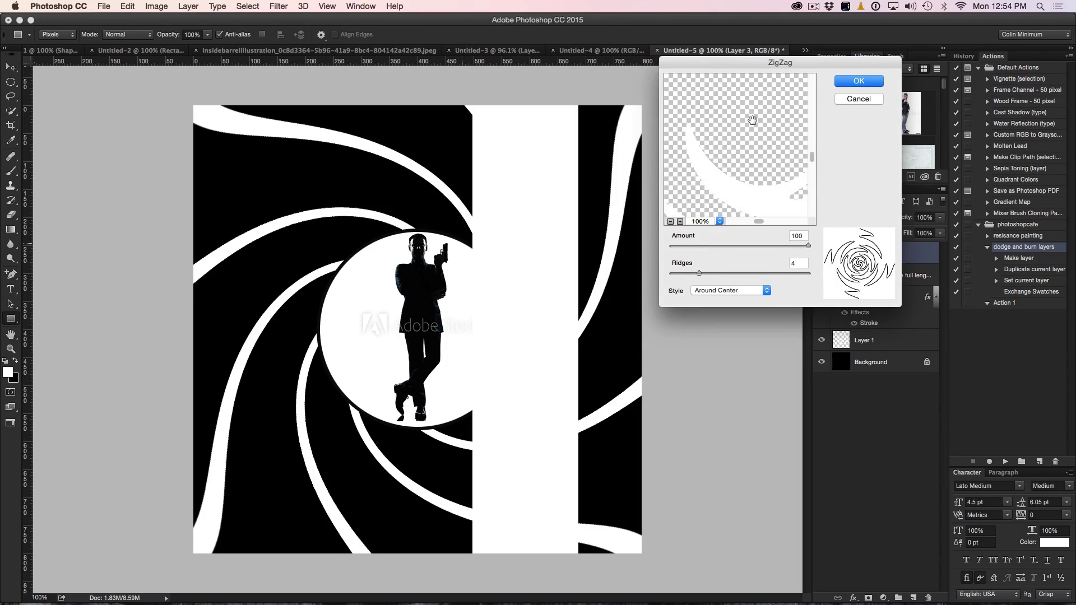
click(670, 221)
click(670, 221)
click(670, 221)
click(670, 221)
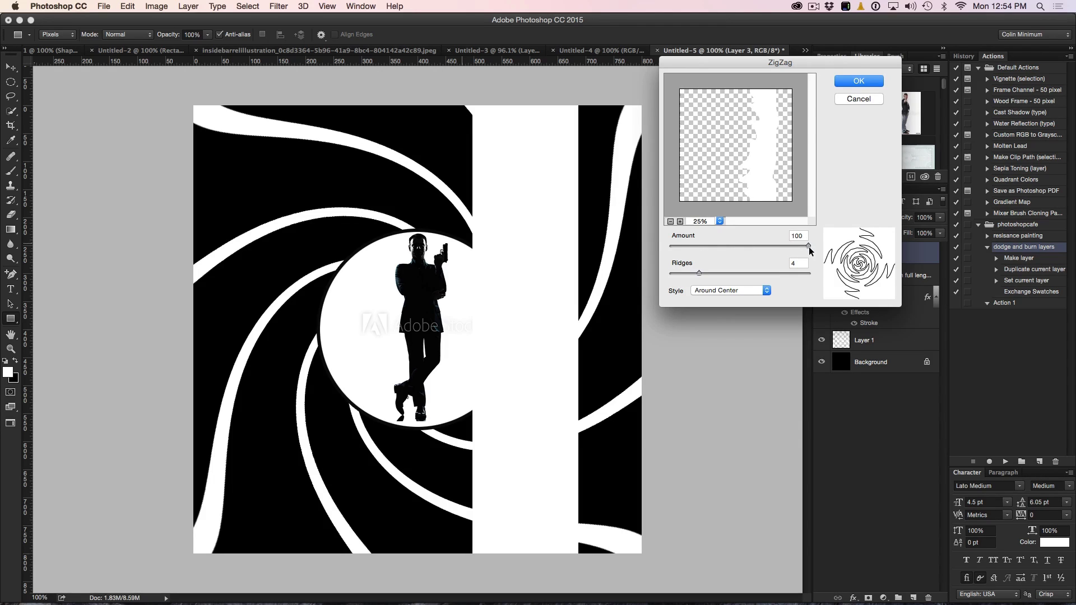
mouse_move(808, 246)
mouse_down()
mouse_move(784, 247)
mouse_move(809, 247)
mouse_up()
drag(697, 270, 688, 270)
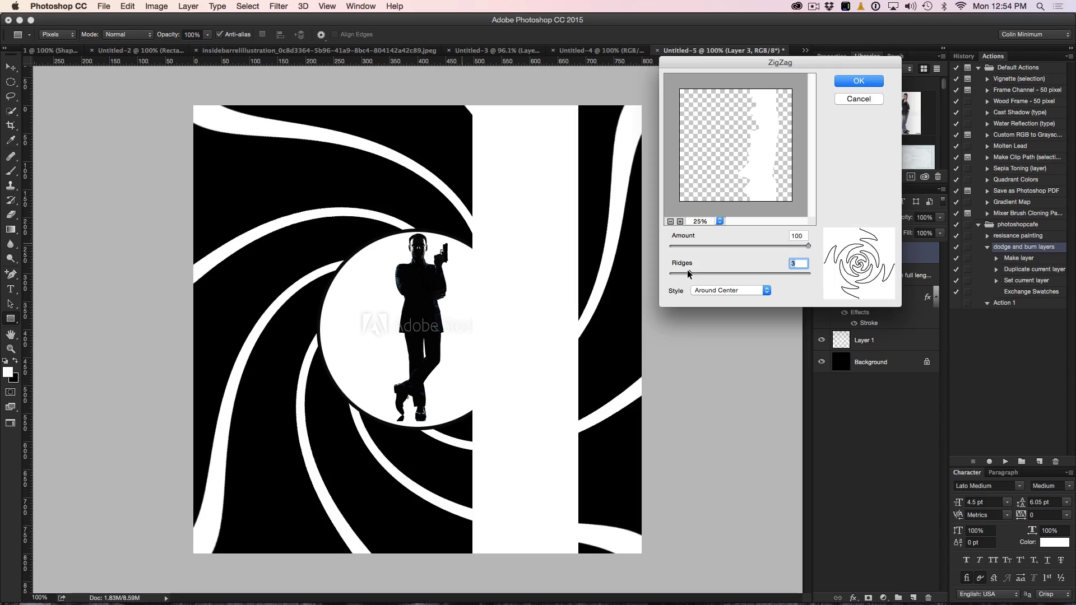
click(725, 291)
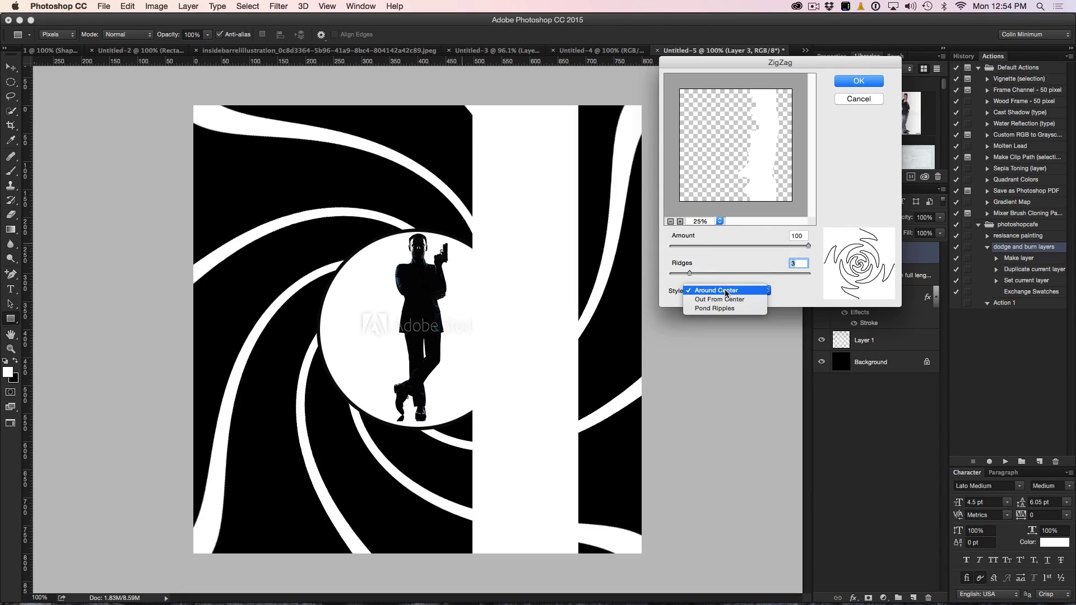
click(726, 290)
key(Return)
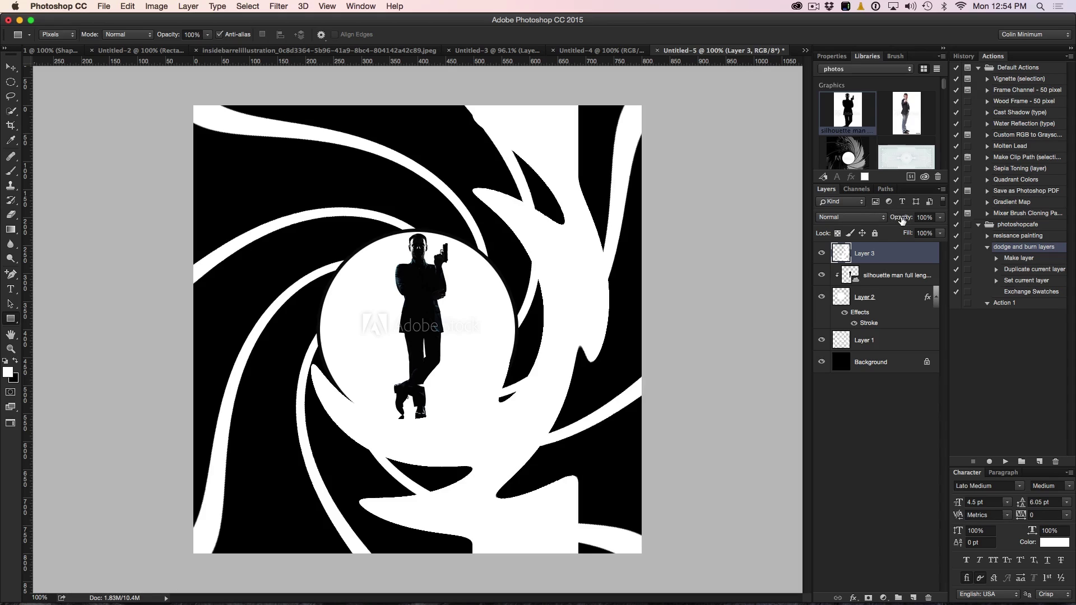
- Set Layer 3's opacity to 46% so the rippled bar shows as gray
drag(903, 218, 872, 229)
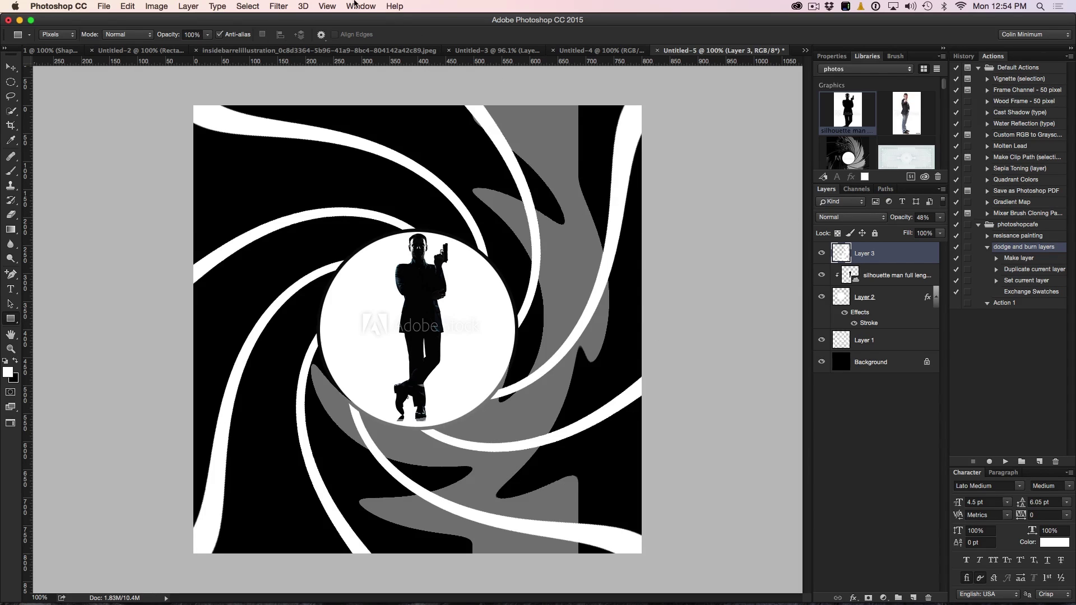
- Run the Twirl distortion on Layer 3 with the default 180° angle
click(278, 6)
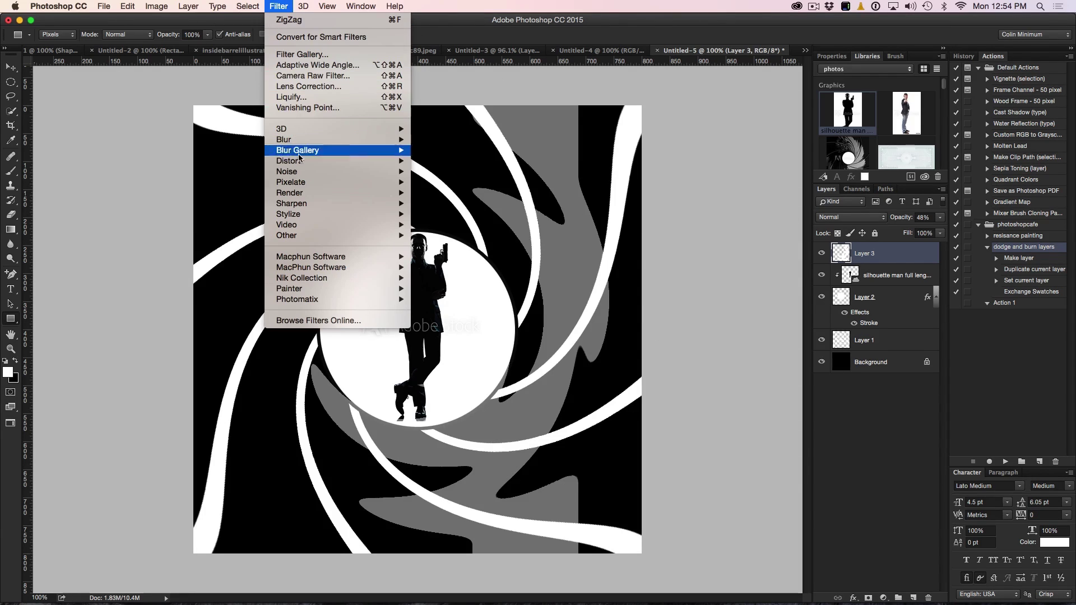
mouse_move(300, 161)
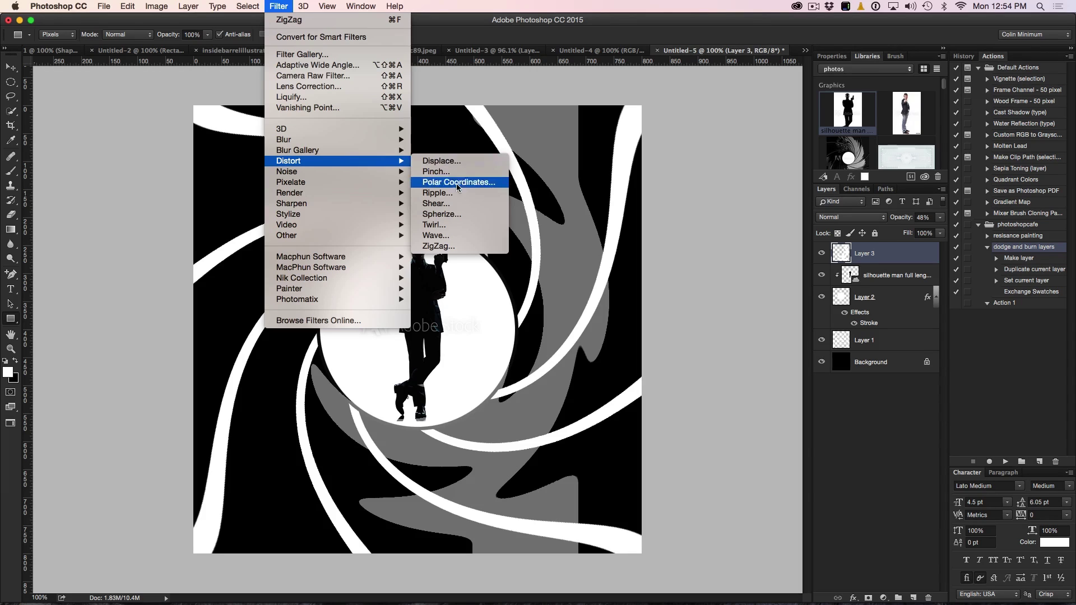
click(456, 225)
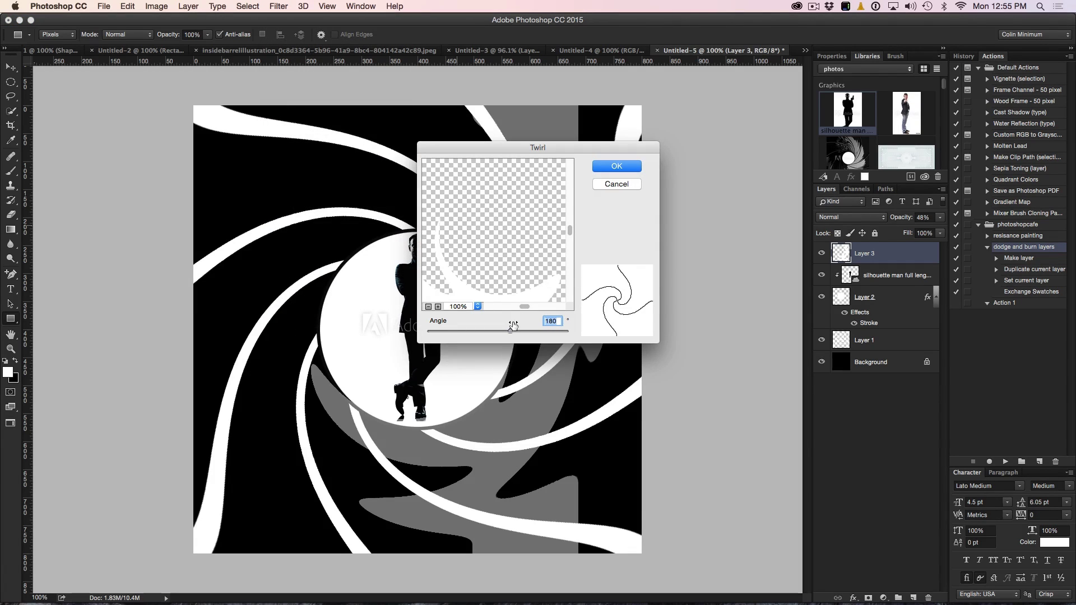
click(611, 168)
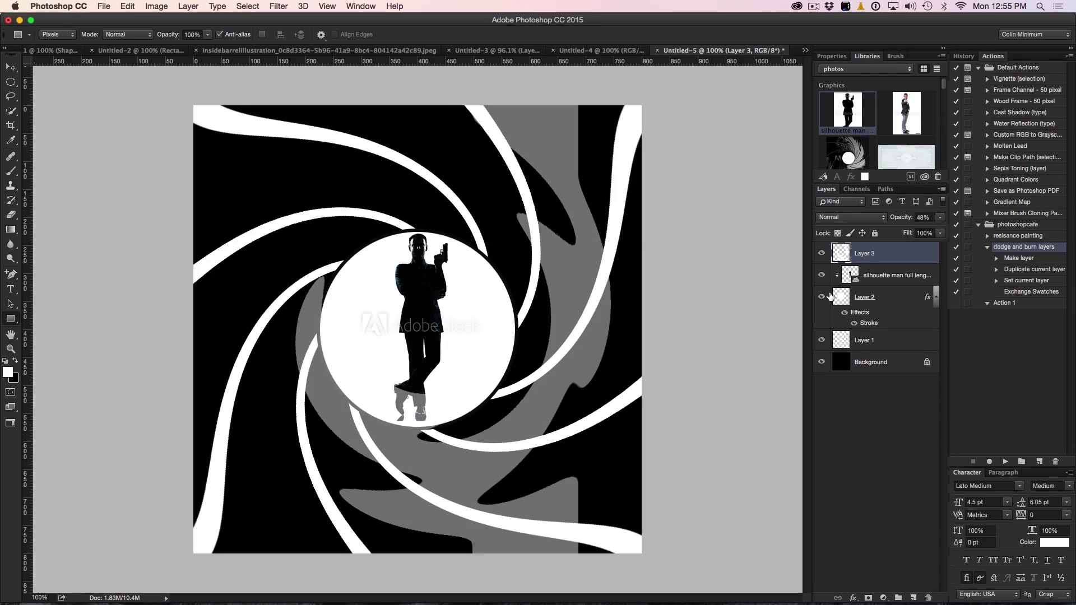
- Invert Layer 1 so its white swirl stripes become black
click(823, 338)
click(823, 338)
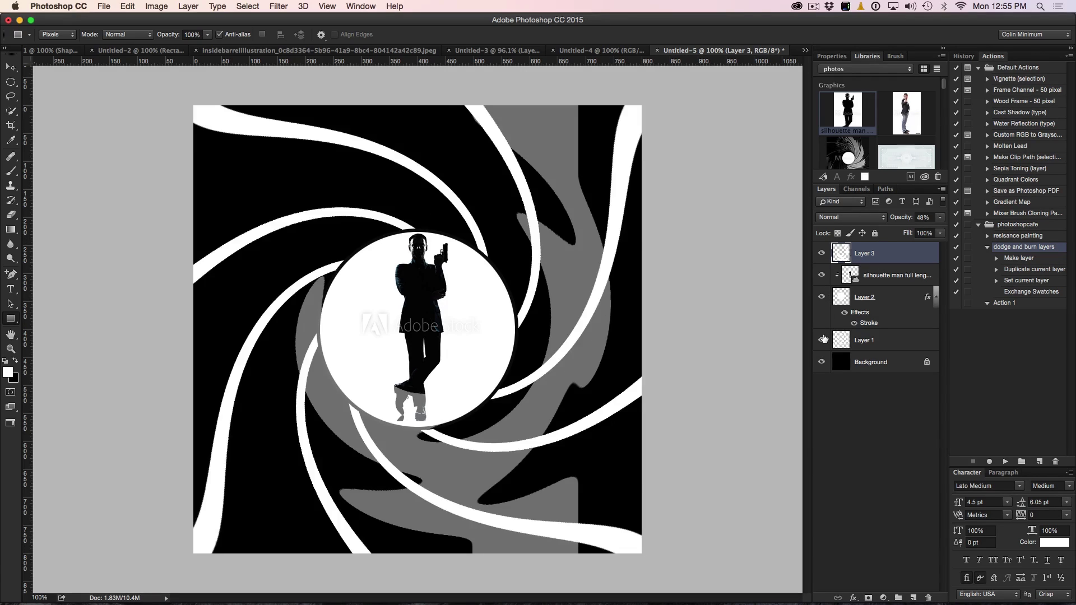
click(846, 341)
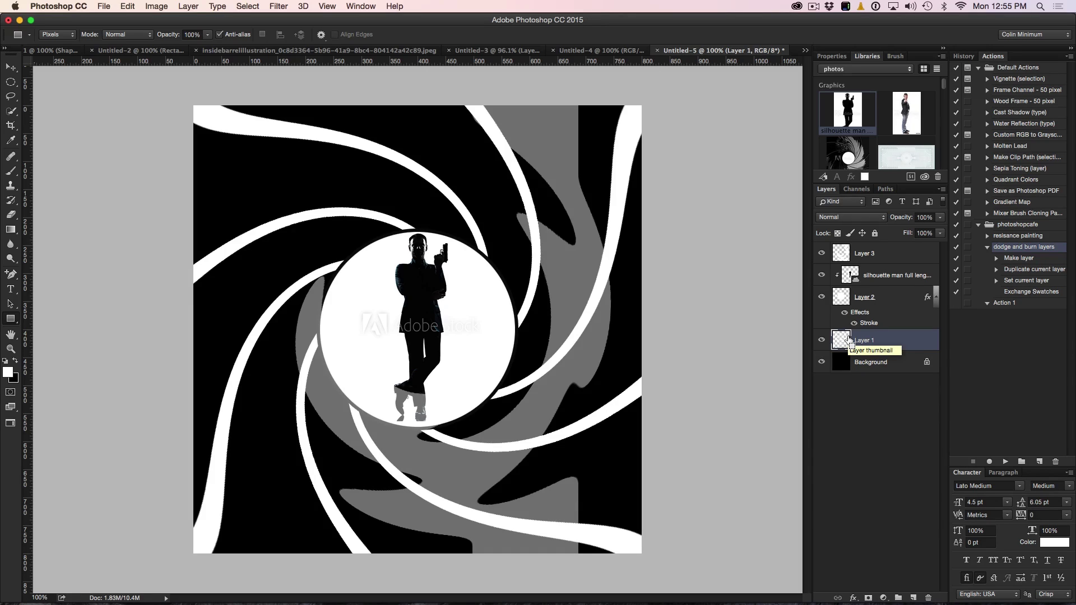
key(super+i)
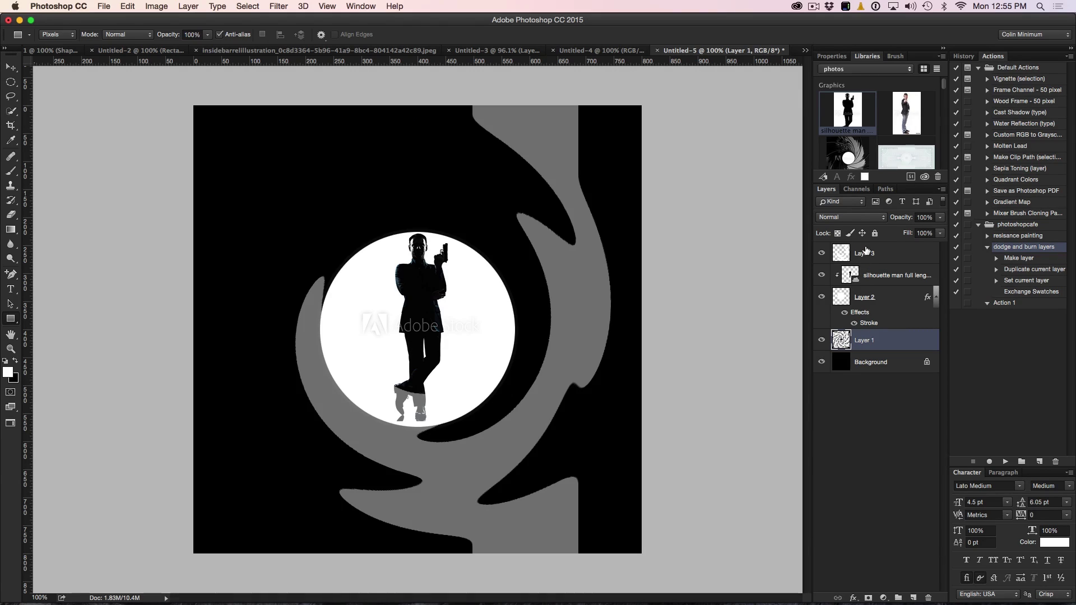
- Move the gray Layer 3 beneath Layer 1 so it shows between the black stripes
drag(866, 251, 864, 315)
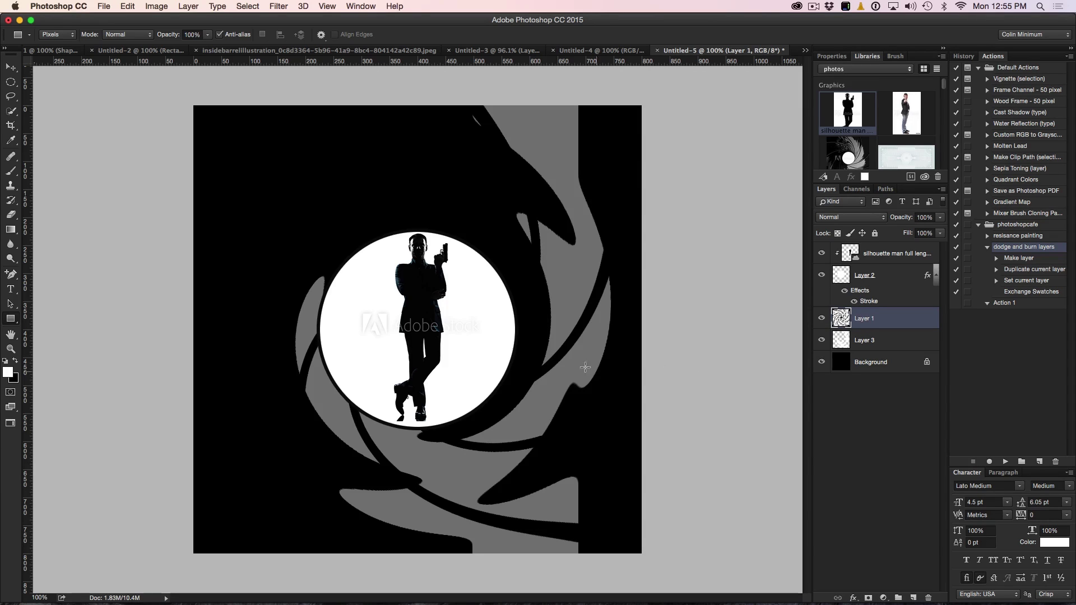
click(821, 362)
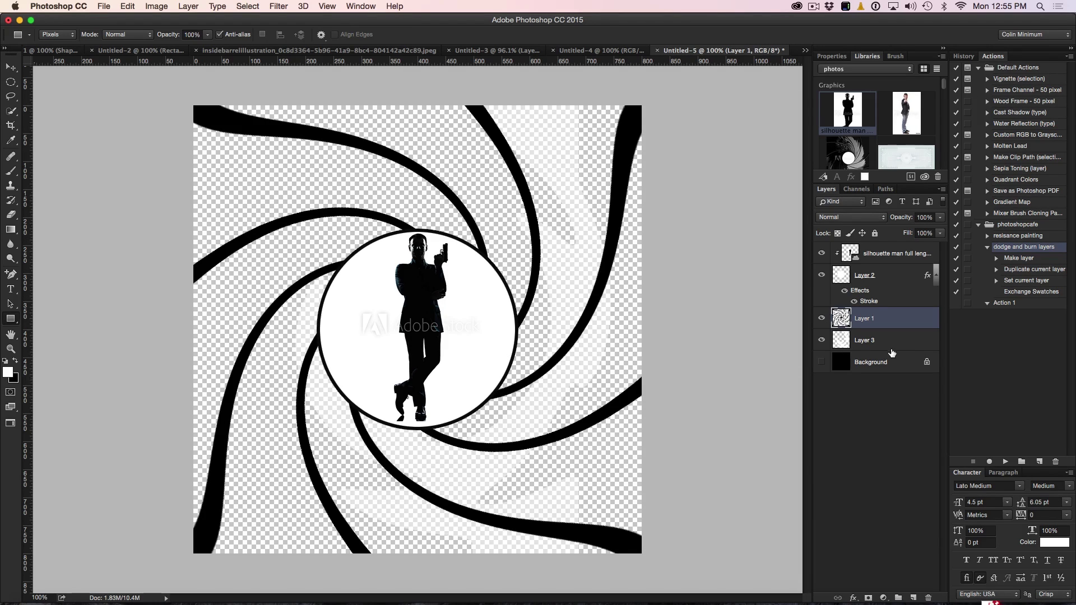
click(822, 340)
click(822, 340)
click(821, 362)
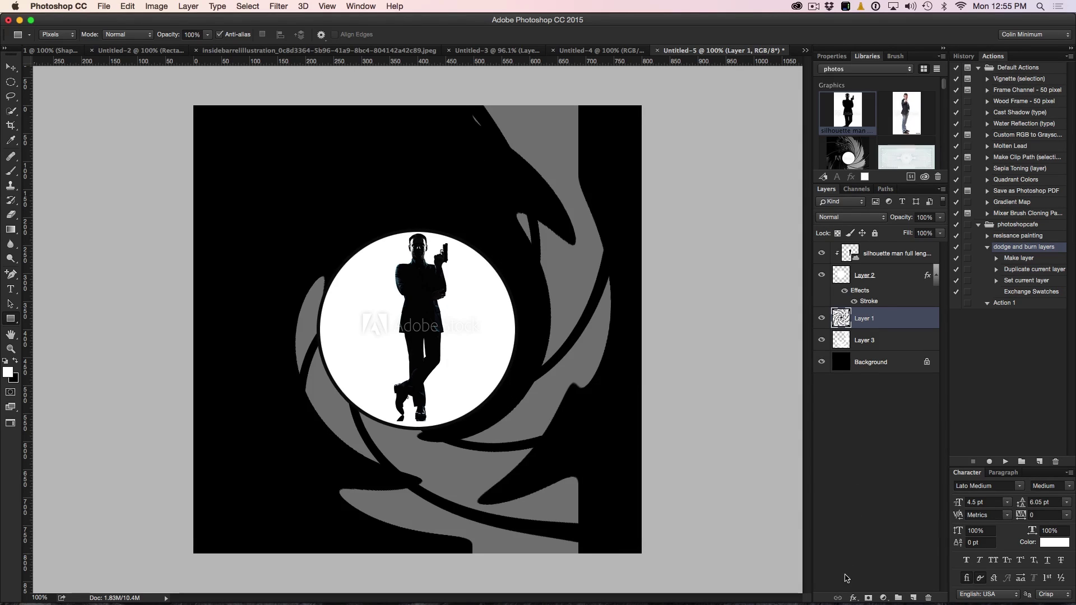
click(852, 599)
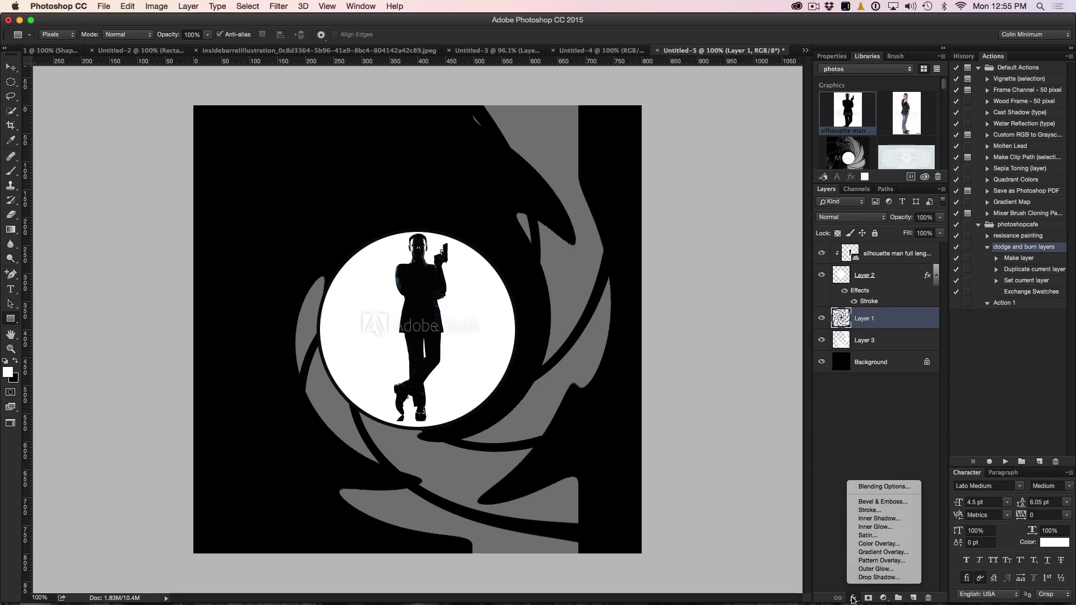
- Give Layer 1 an Inner Bevel & Emboss with 615% depth, 1 px size and anti-aliased gloss
click(870, 504)
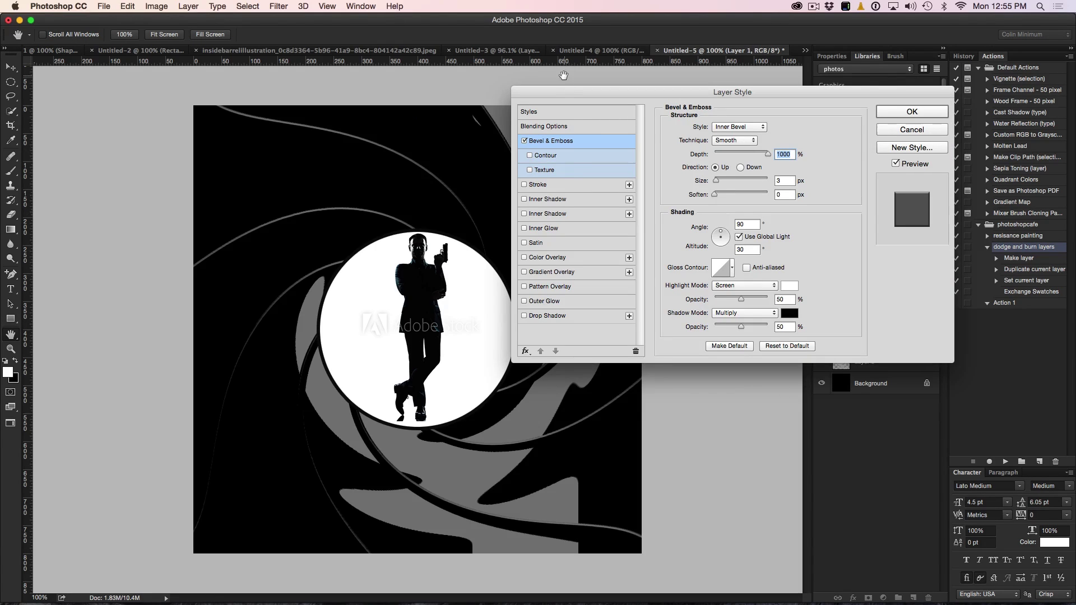
drag(562, 91, 712, 72)
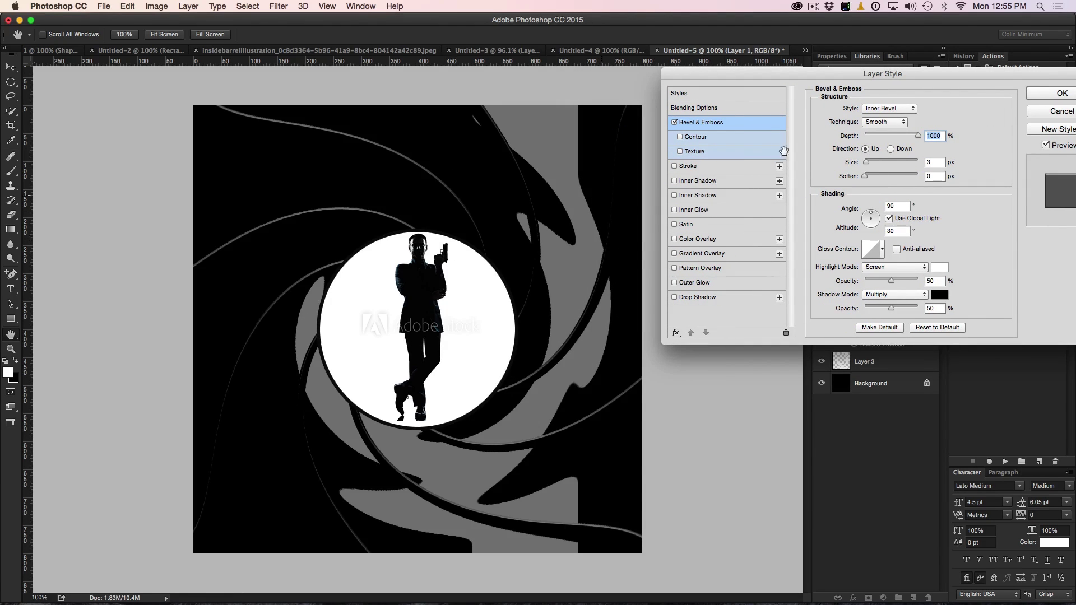
drag(1039, 77, 957, 84)
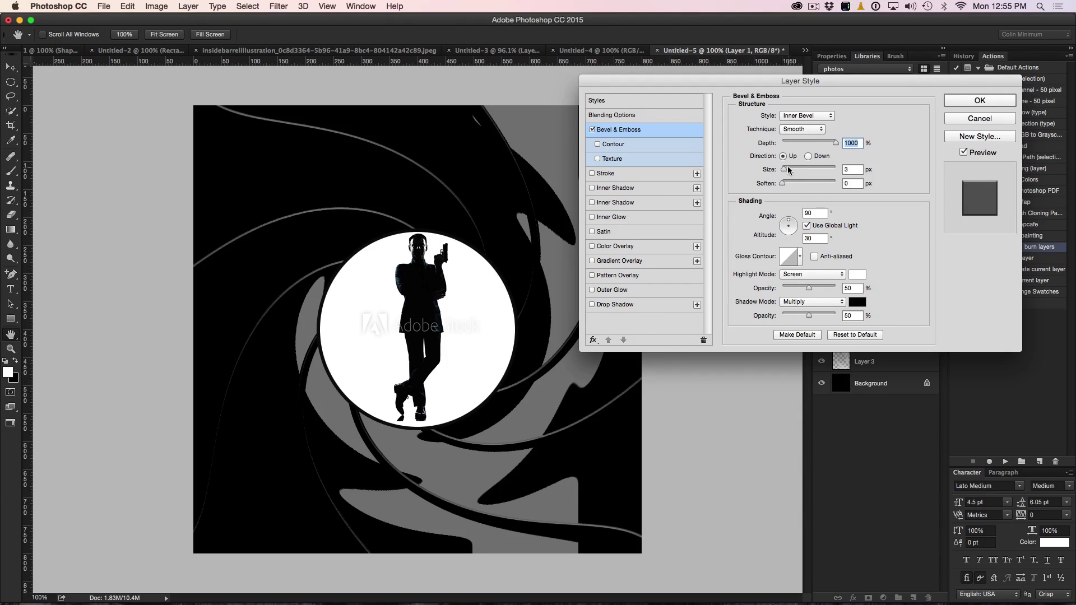
drag(784, 168, 782, 171)
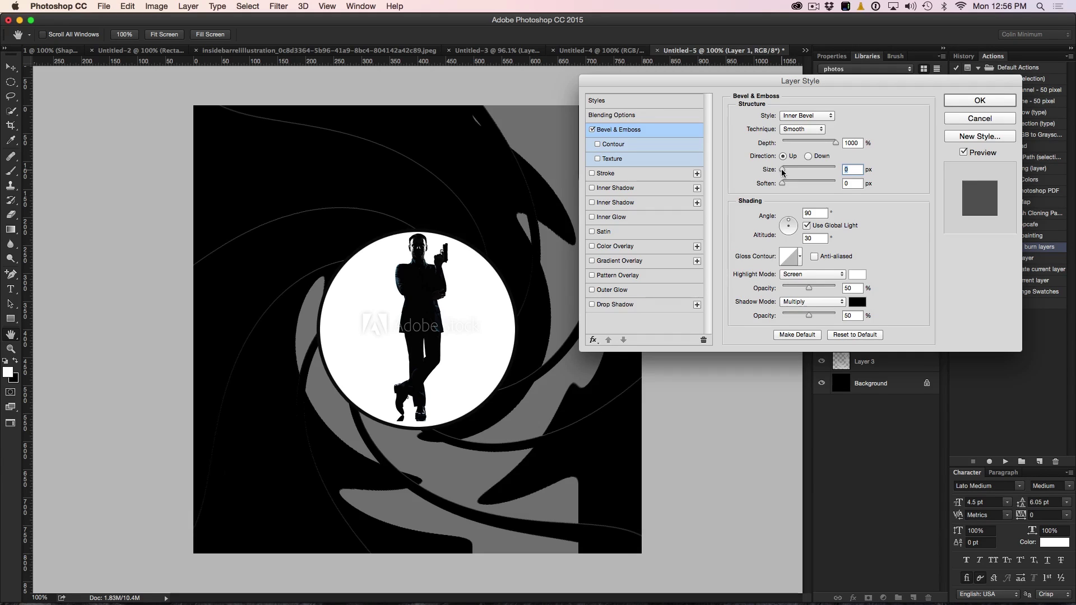
drag(783, 172, 785, 172)
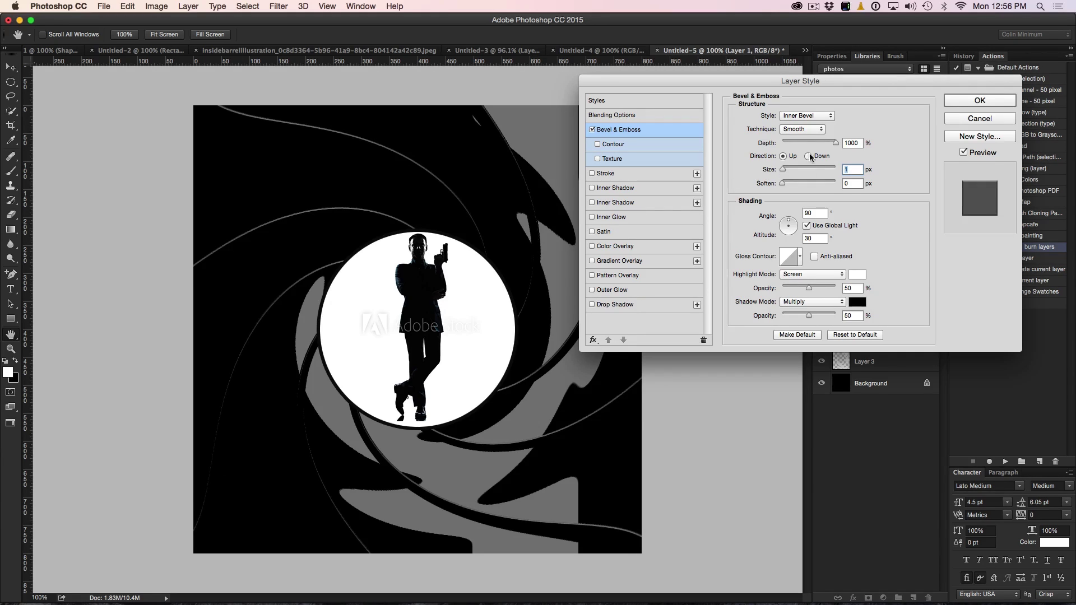
drag(830, 145, 777, 152)
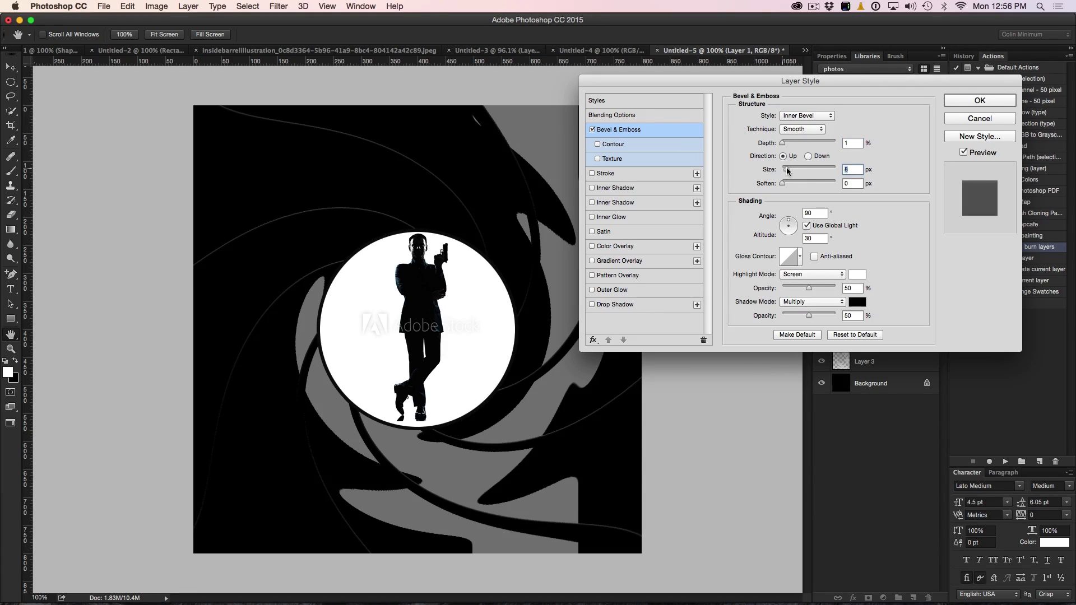
drag(784, 170, 784, 171)
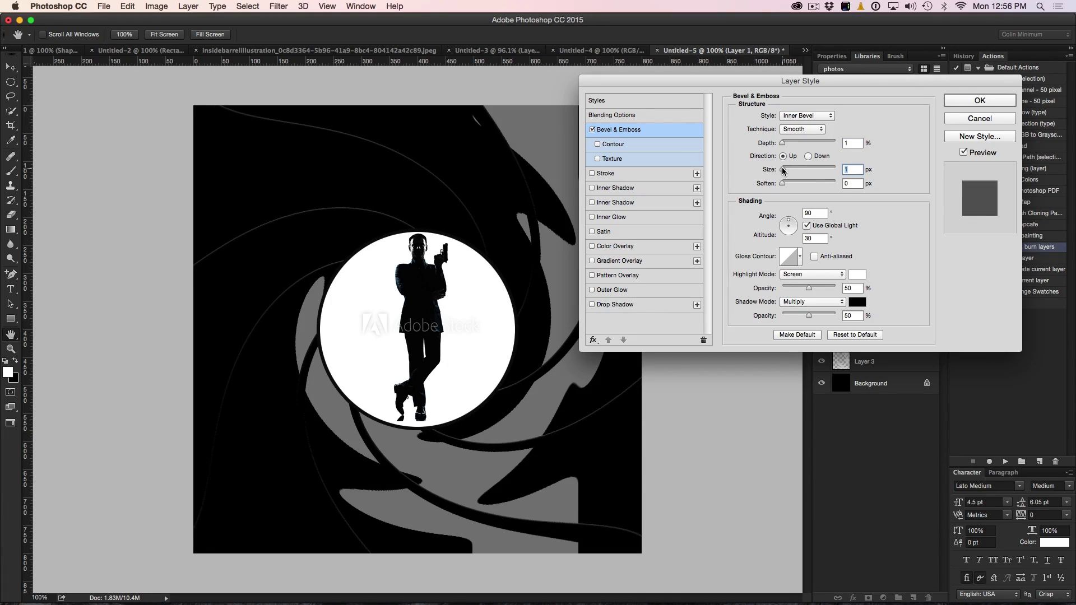
drag(791, 146, 815, 142)
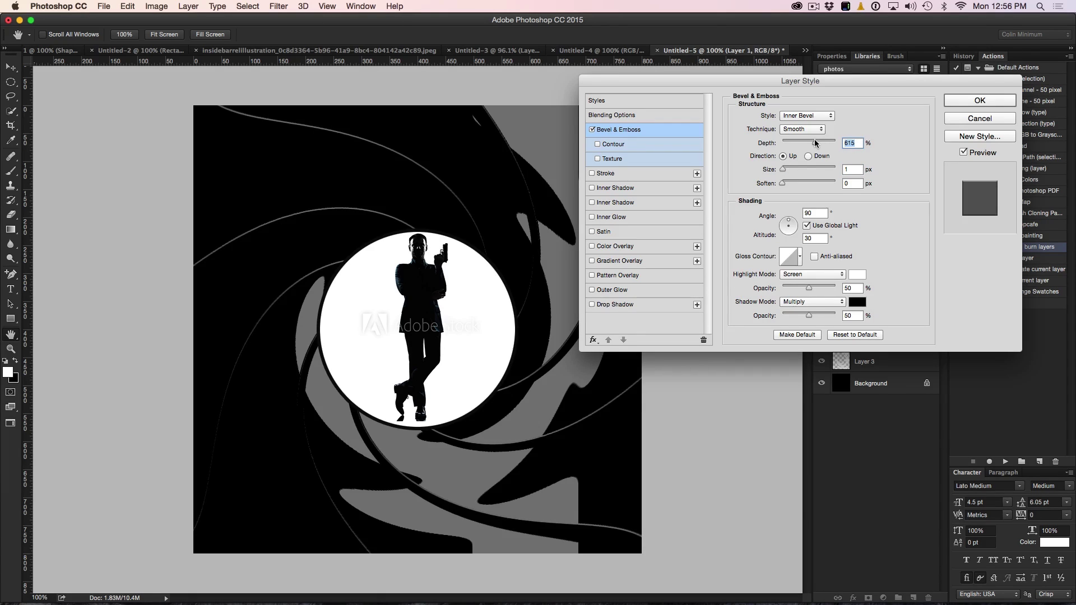
drag(690, 82, 717, 59)
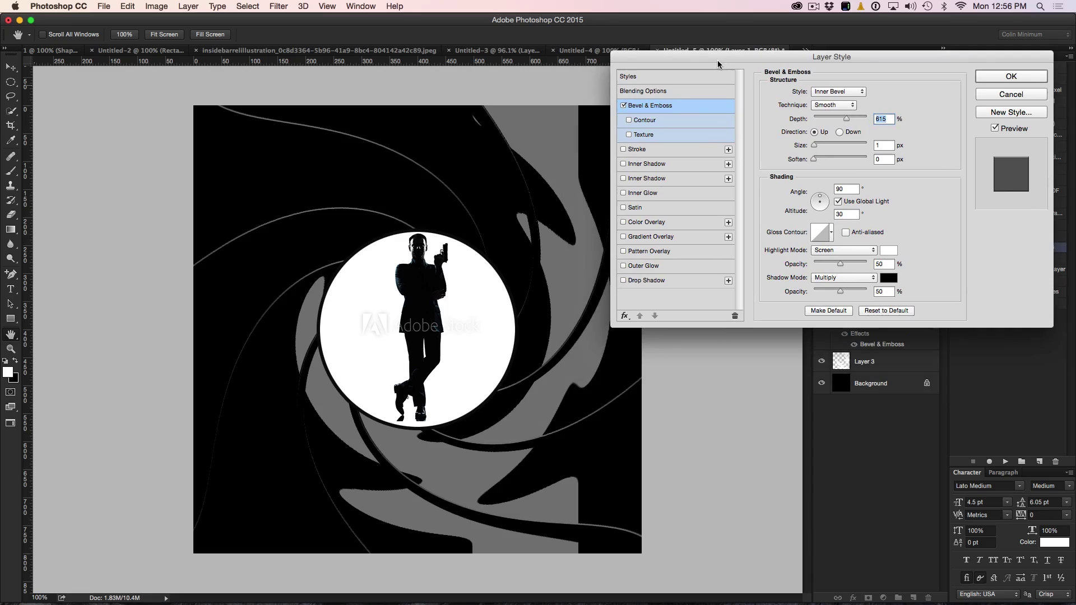
click(845, 232)
click(998, 76)
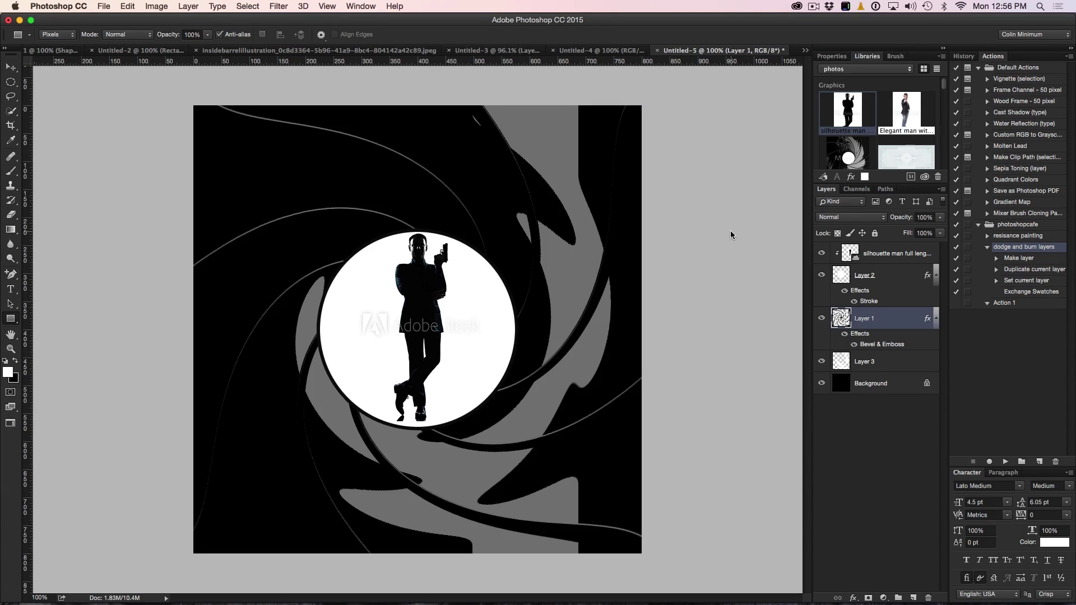